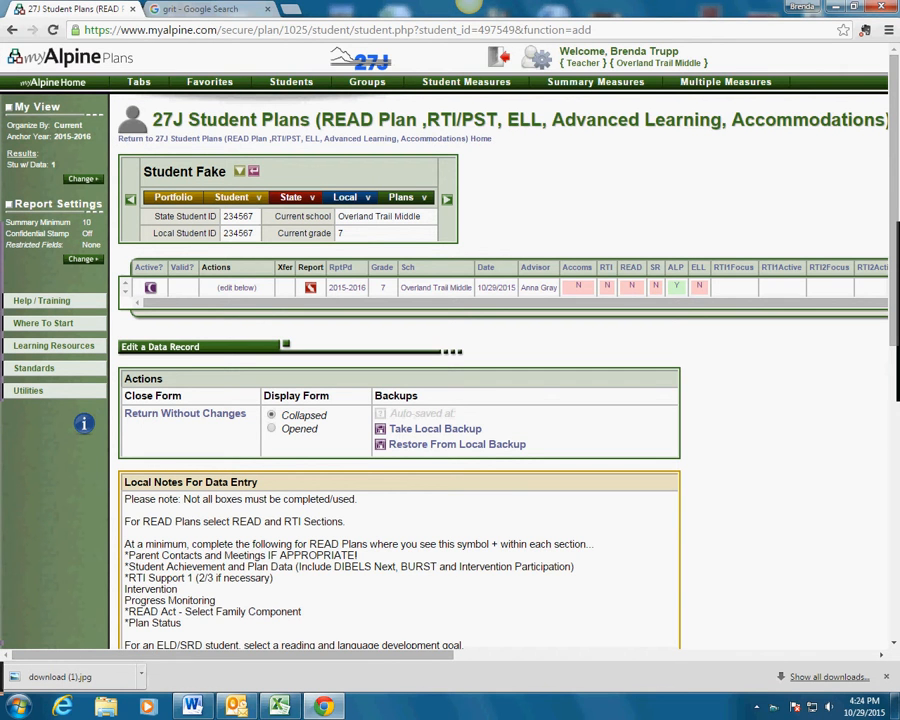
Open Parent Perspectives and Observations and answer the interests question with 'refer to supporting documents'.
scroll(500, 400, "down", 3)
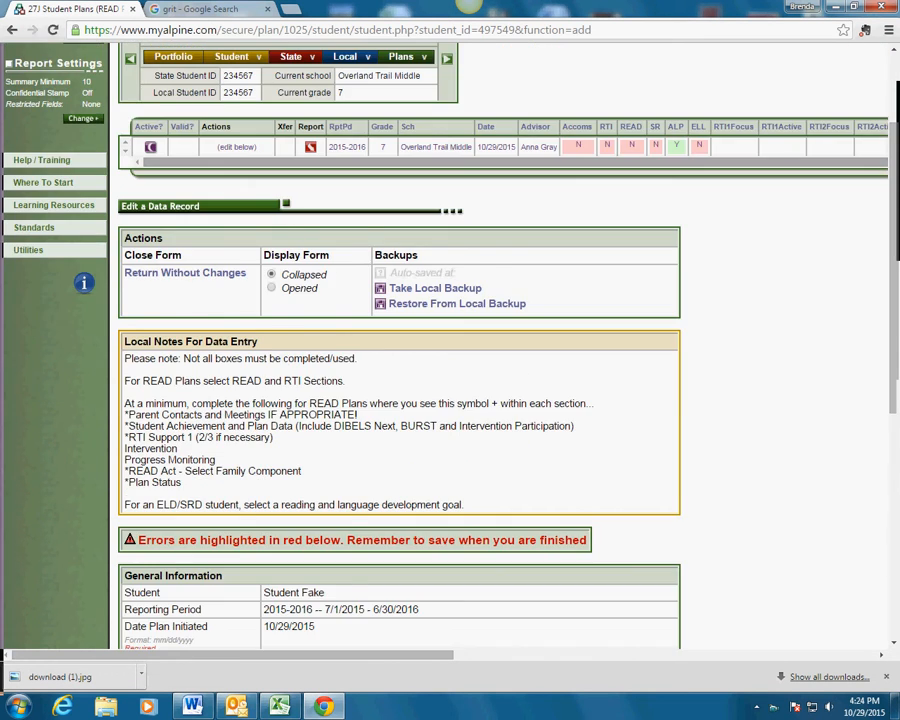
scroll(400, 400, "down", 5)
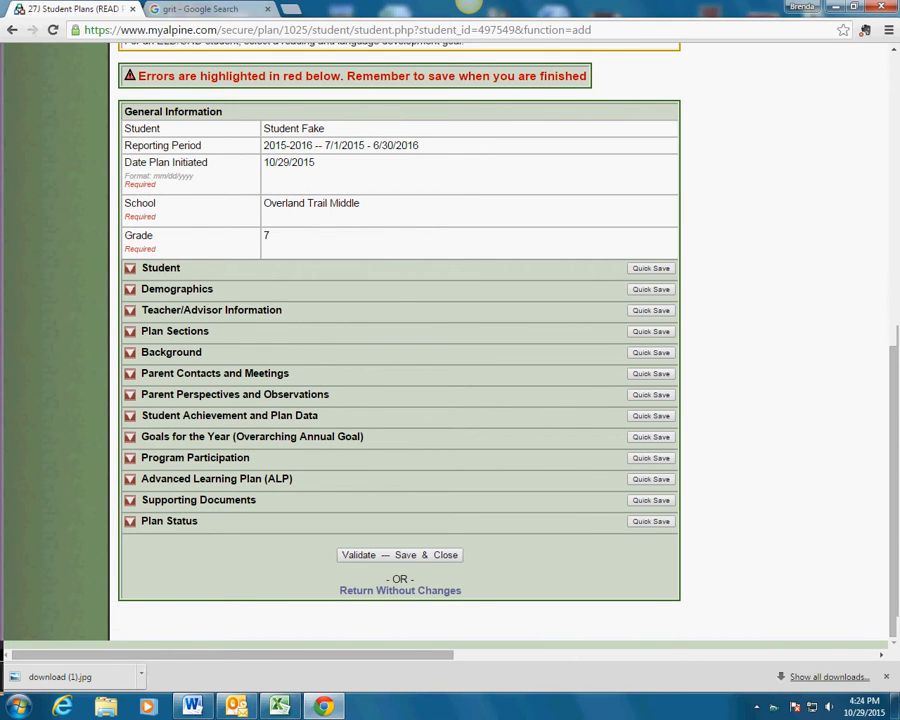
left_click(130, 395)
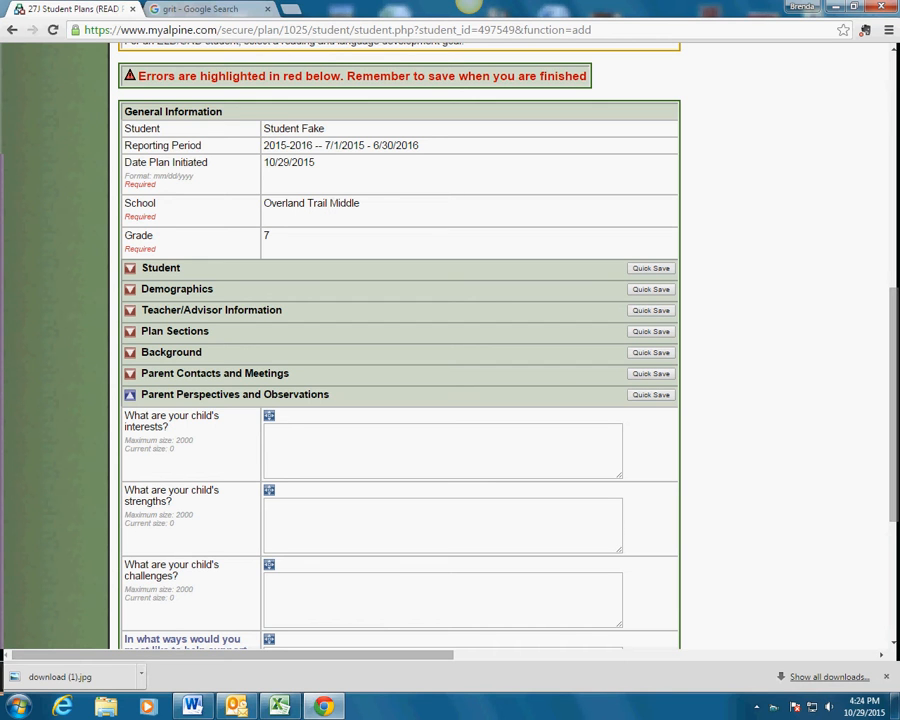
scroll(400, 350, "down", 2)
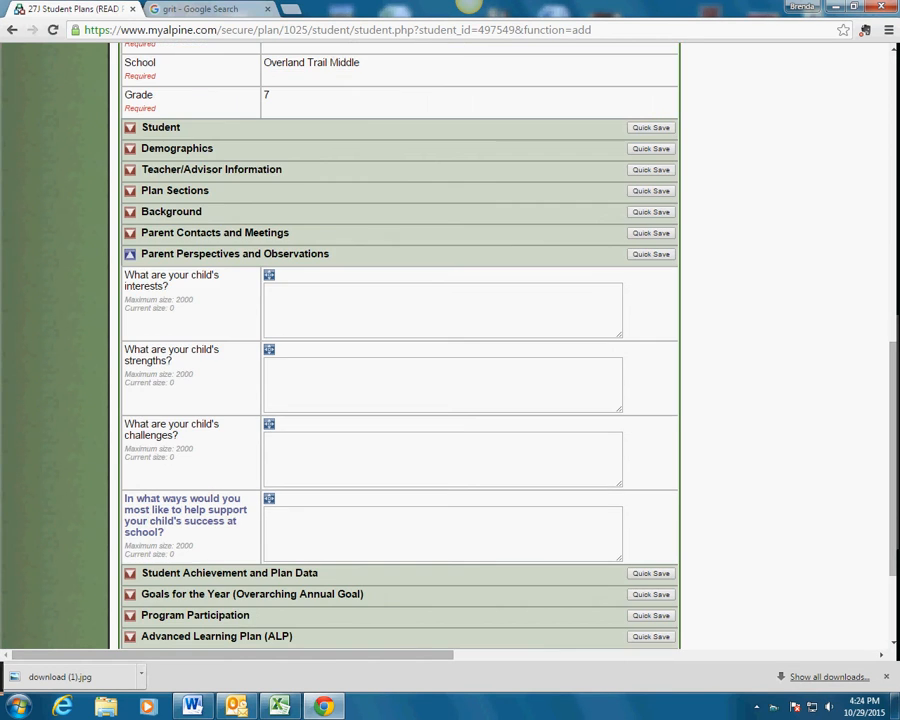
left_click(442, 310)
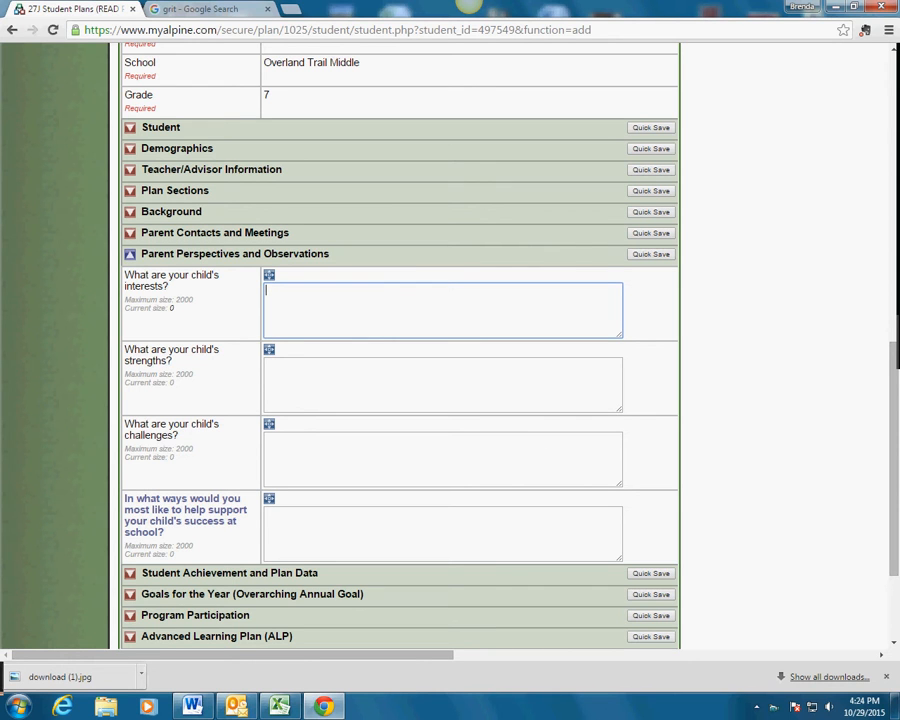
left_click(442, 385)
left_click(442, 460)
left_click(442, 310)
type("refer to supporting documents")
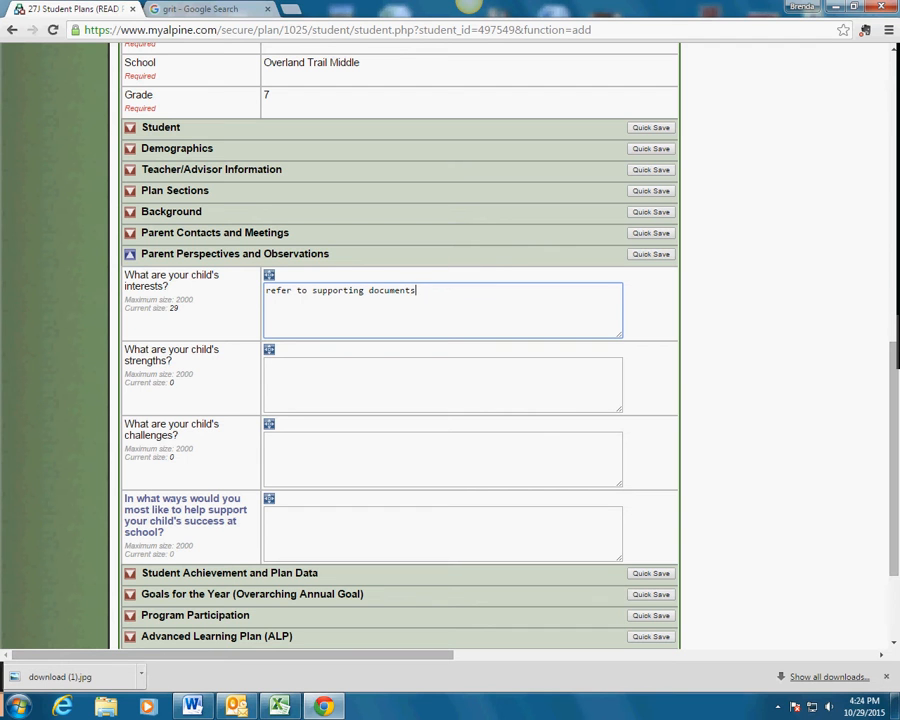
Expand the Supporting Documents section below it.
scroll(400, 350, "down", 2)
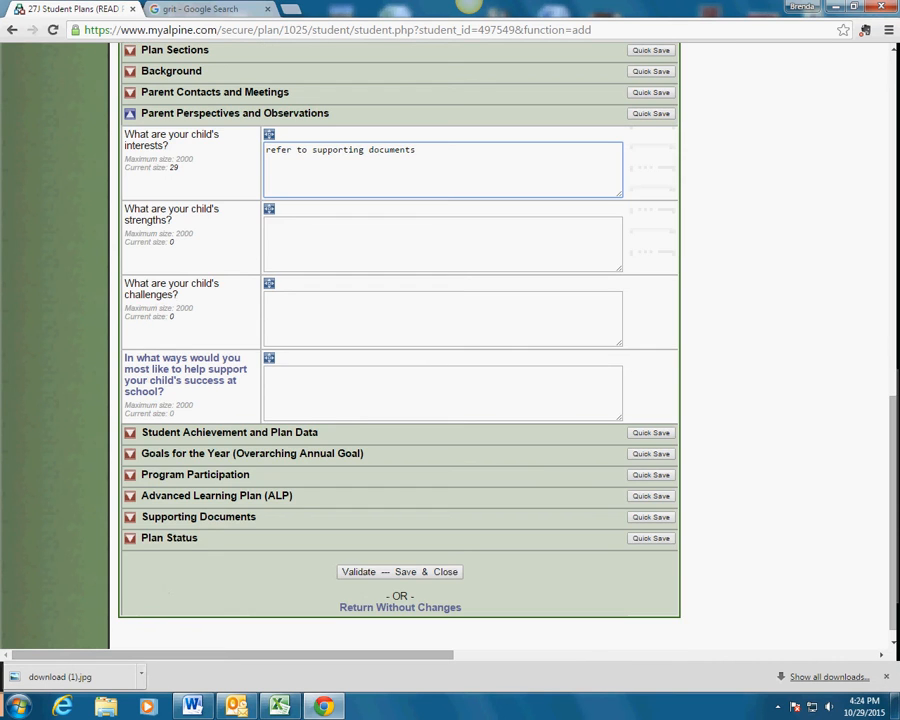
scroll(400, 350, "down", 1)
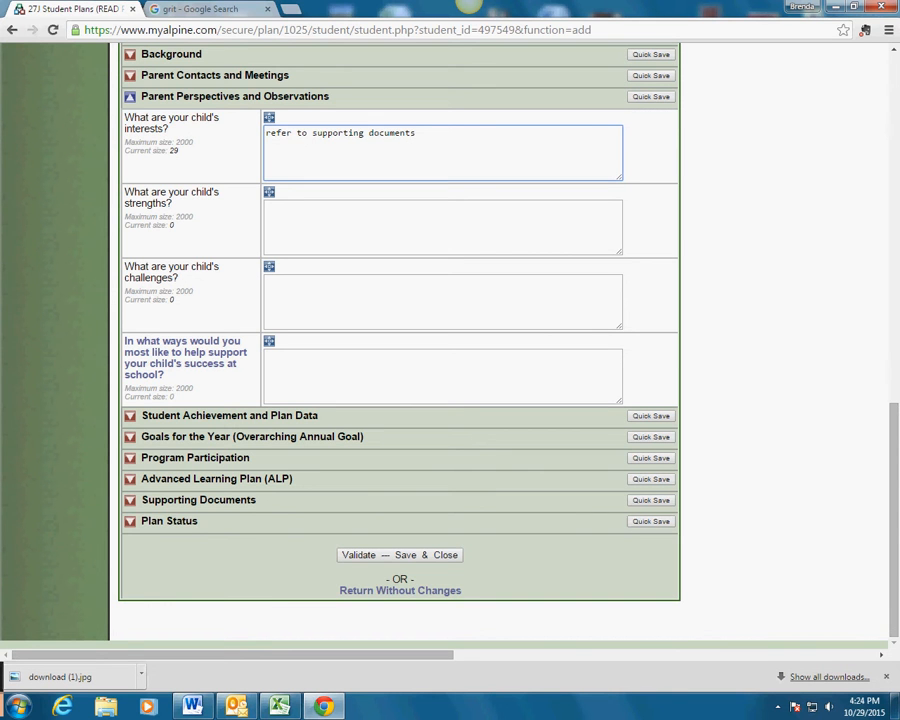
left_click(130, 500)
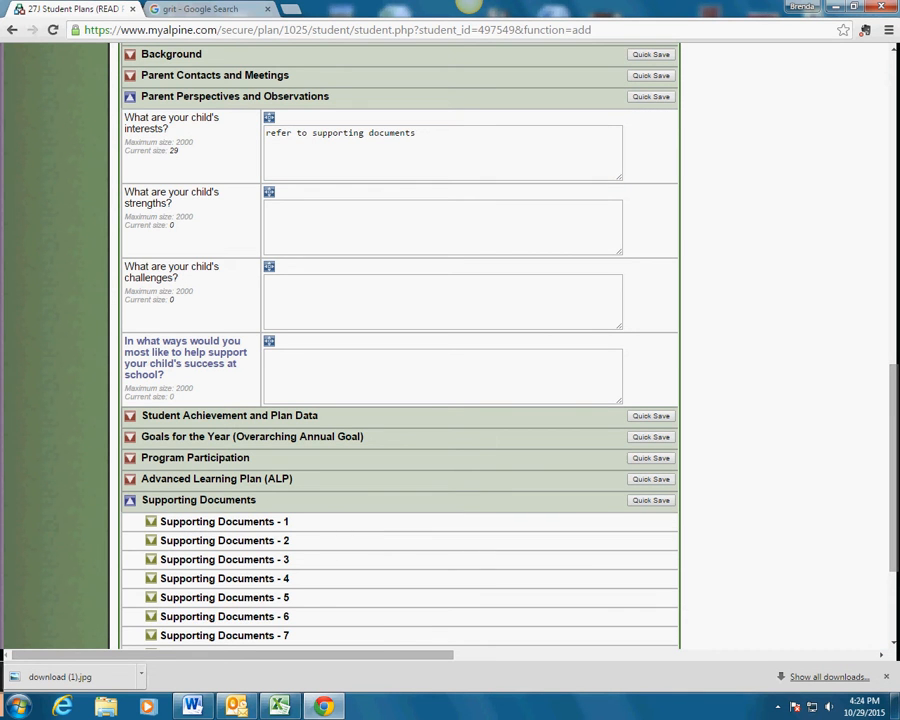
View Supporting Documents - 2, then collapse Supporting Documents and Parent Perspectives and Observations.
left_click(151, 541)
scroll(400, 350, "down", 3)
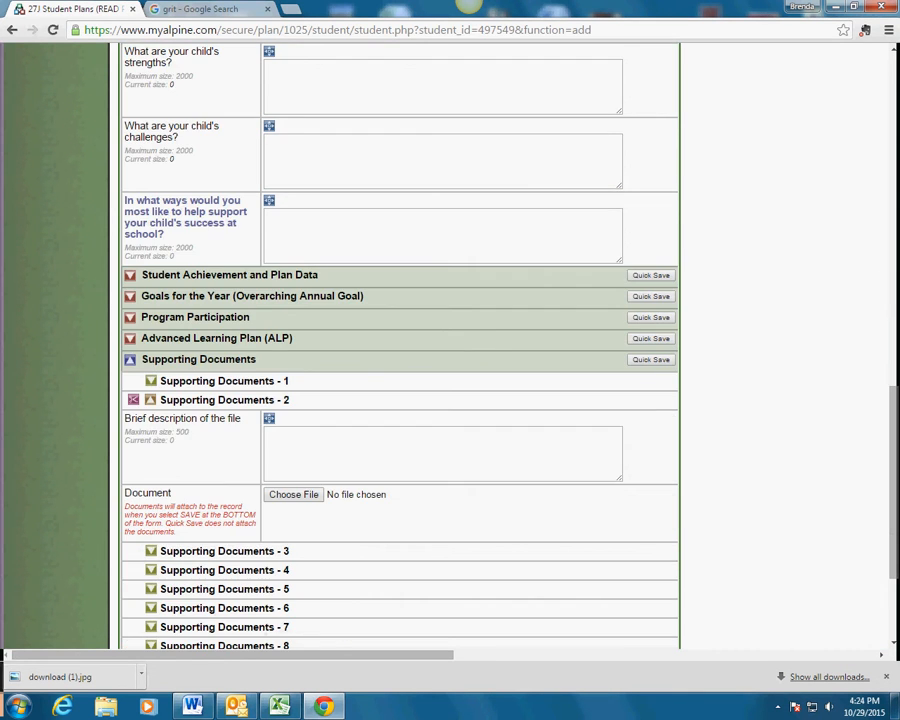
scroll(400, 350, "up", 1)
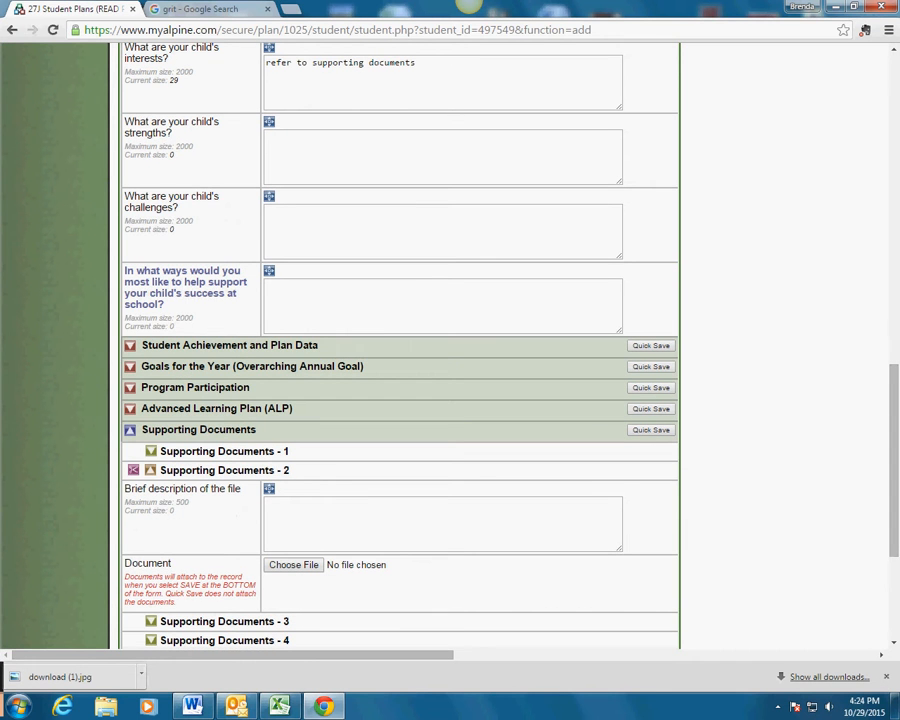
left_click(130, 430)
scroll(400, 350, "up", 2)
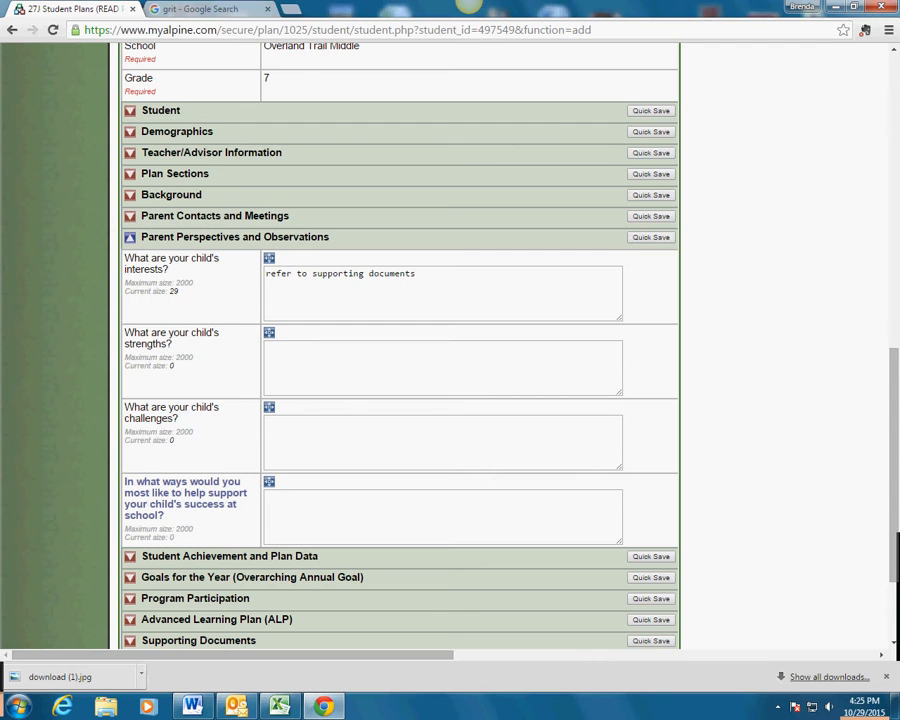
left_click(130, 237)
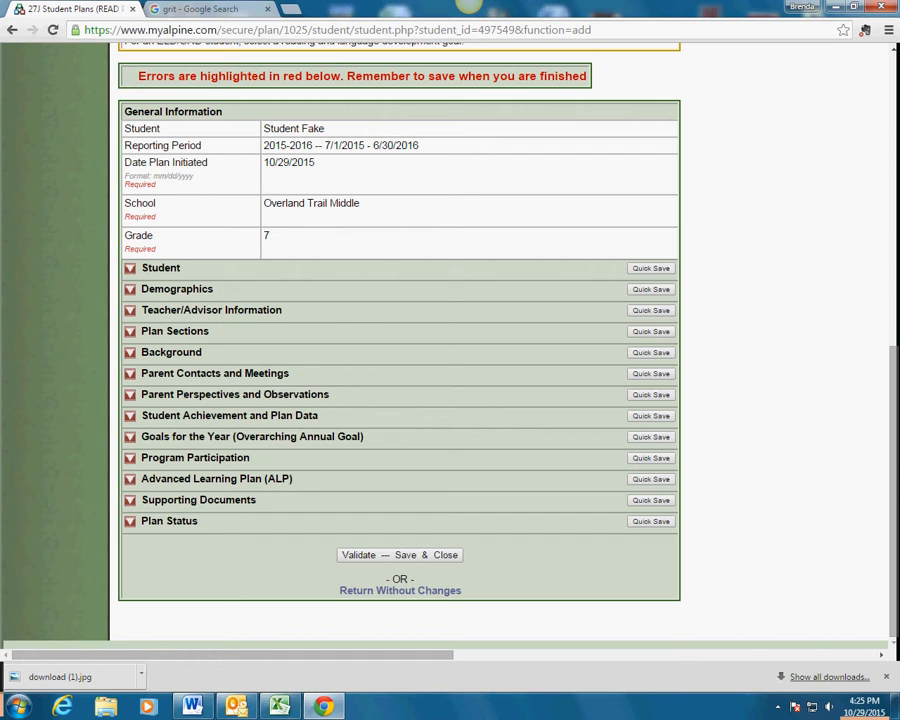
Briefly open and close the Teacher/Advisor Information and Plan Sections headers to preview them.
left_click(130, 374)
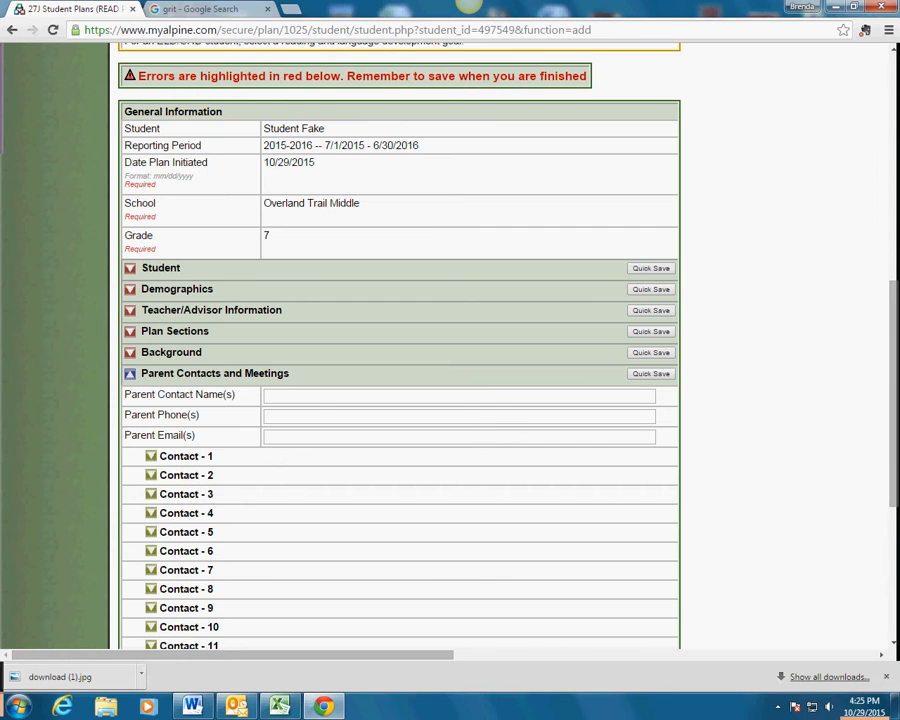
left_click(130, 311)
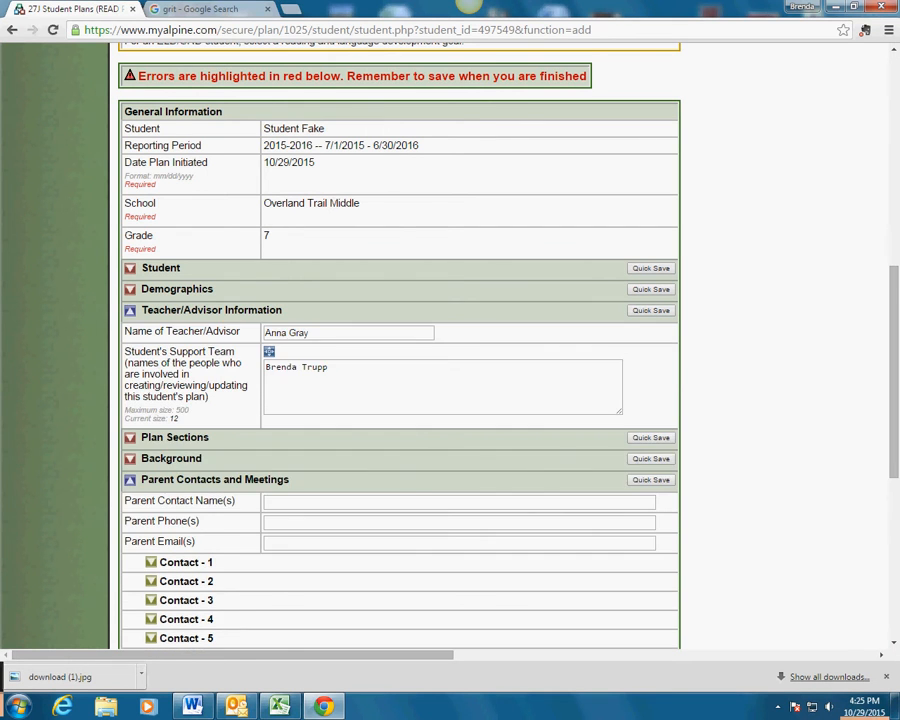
left_click(130, 311)
left_click(130, 331)
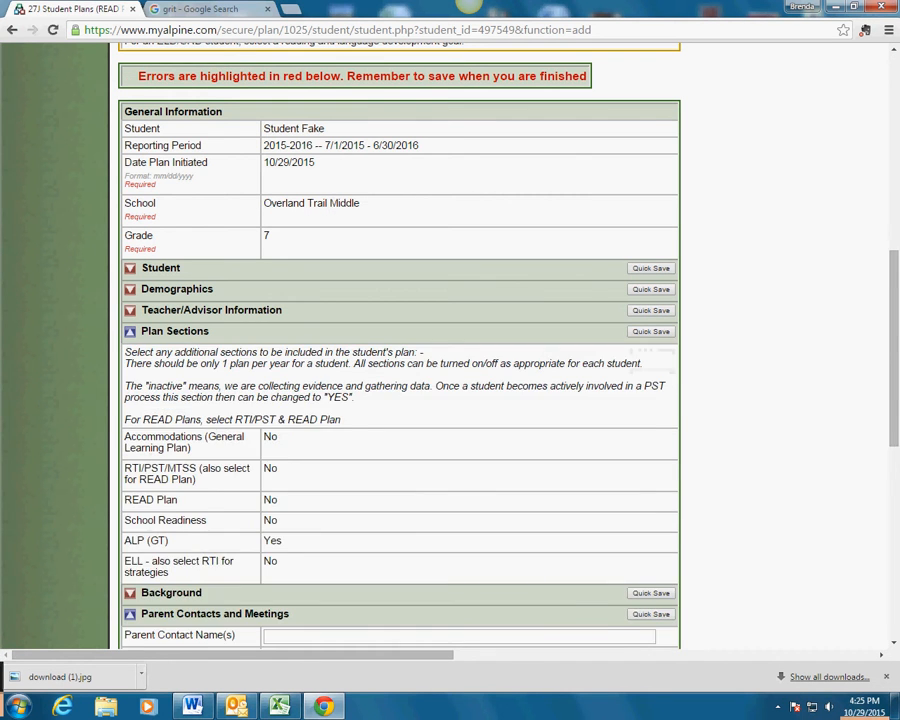
left_click(130, 331)
Look over Background's Meeting Minutes box, collapse Background, and expand Parent Contacts and Meetings.
left_click(130, 352)
scroll(400, 350, "down", 2)
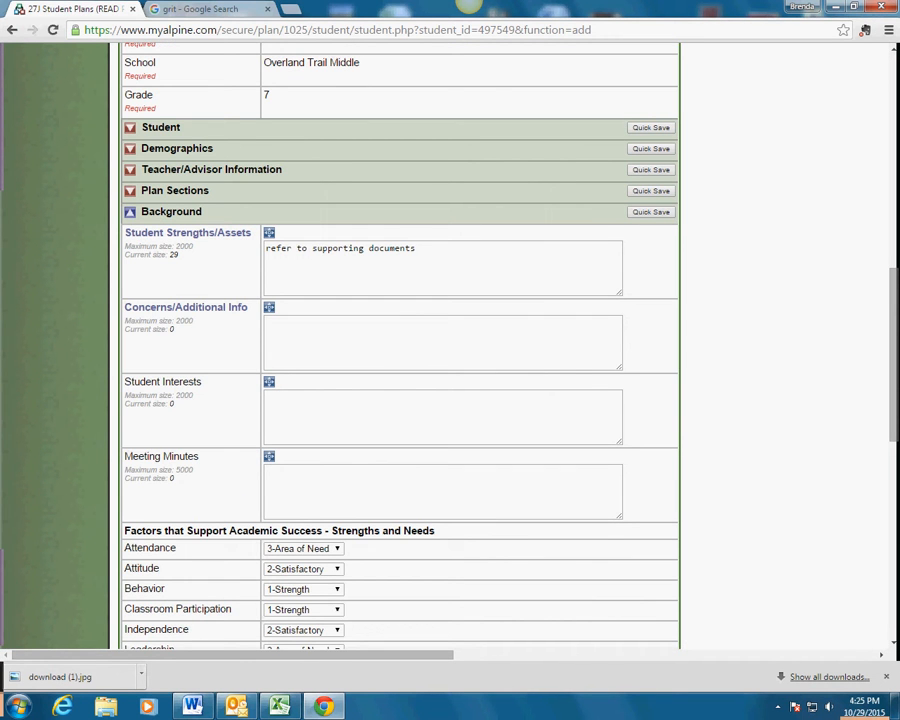
left_click(442, 491)
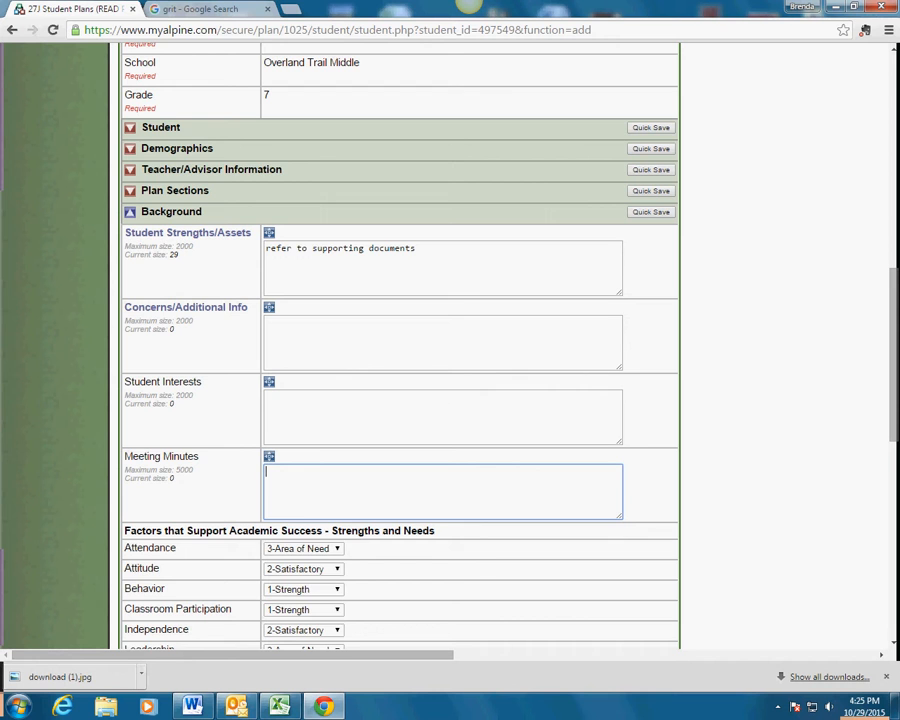
scroll(400, 350, "up", 1)
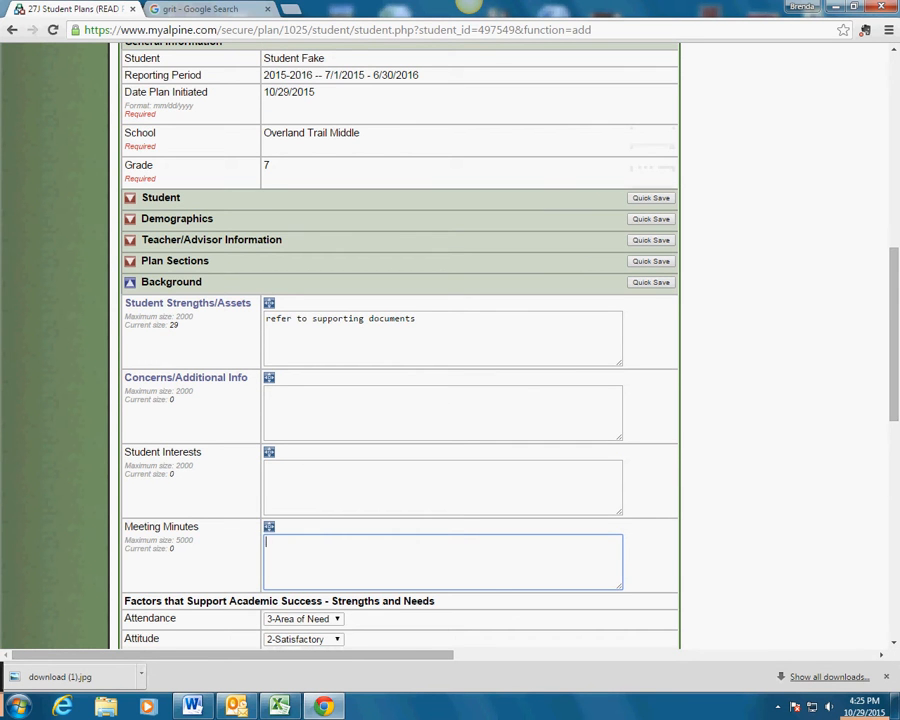
left_click(130, 282)
left_click(130, 303)
scroll(130, 303, "down", 1)
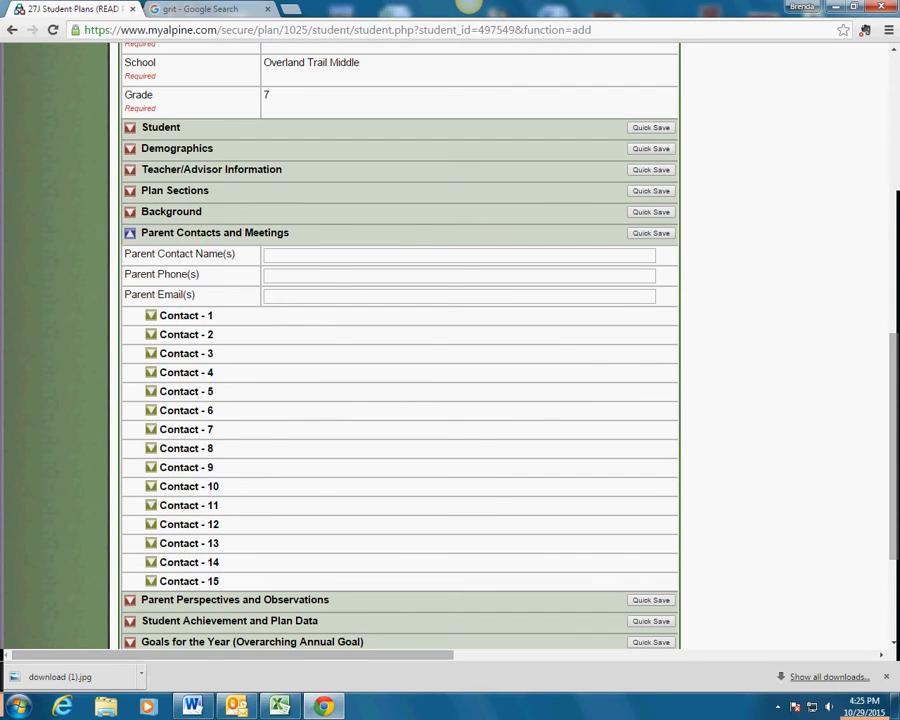
Leave Contact - 1 and the parent name, phone and email fields empty, then open Student Achievement and Plan Data.
left_click(151, 316)
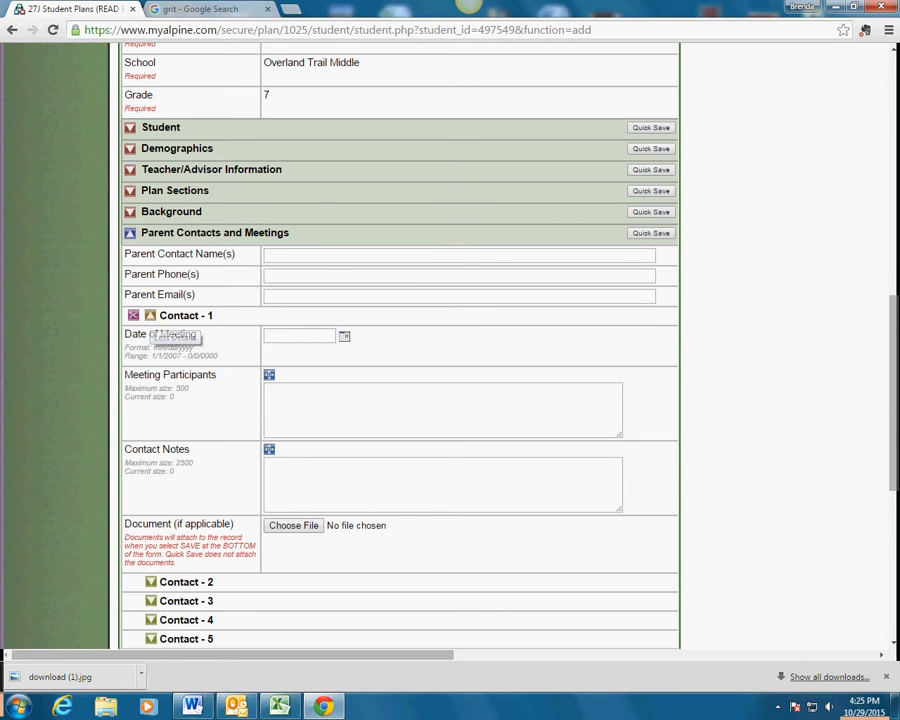
left_click(150, 316)
left_click(300, 256)
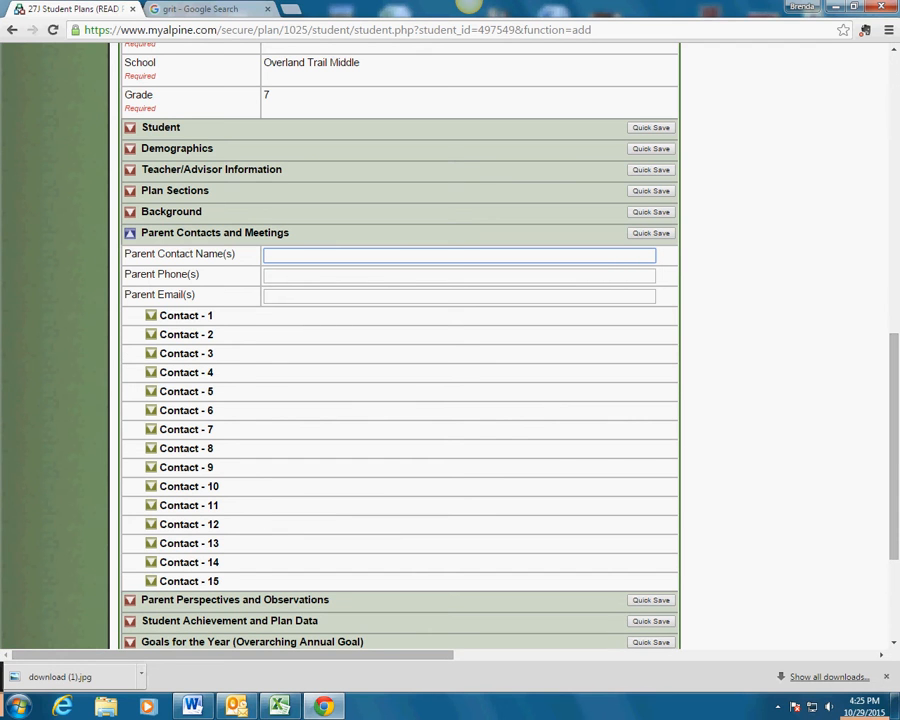
left_click(300, 276)
left_click(300, 296)
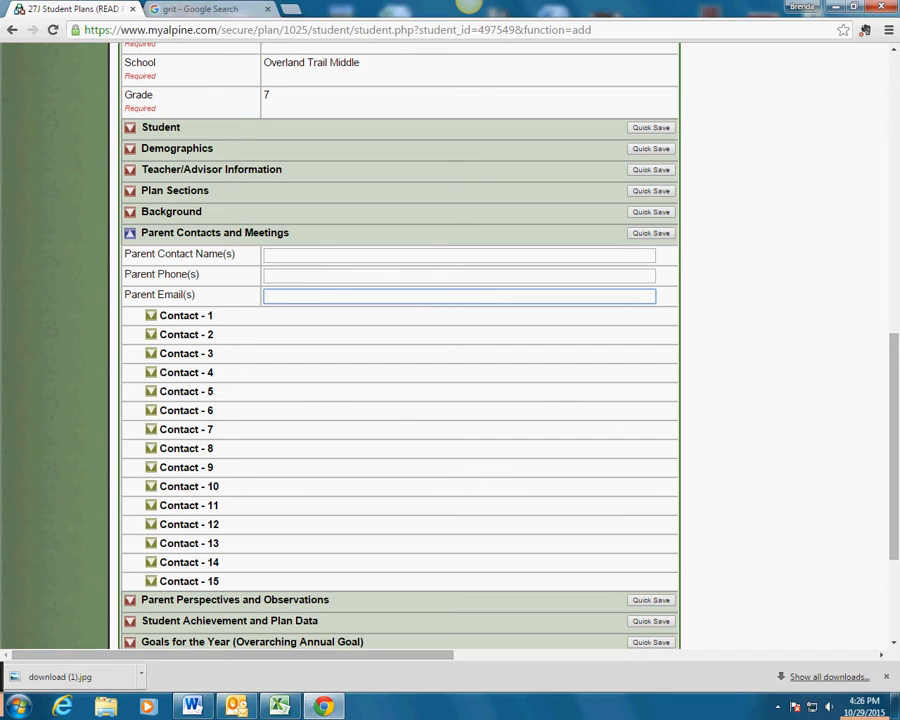
left_click(300, 256)
left_click(300, 276)
left_click(300, 296)
left_click(300, 256)
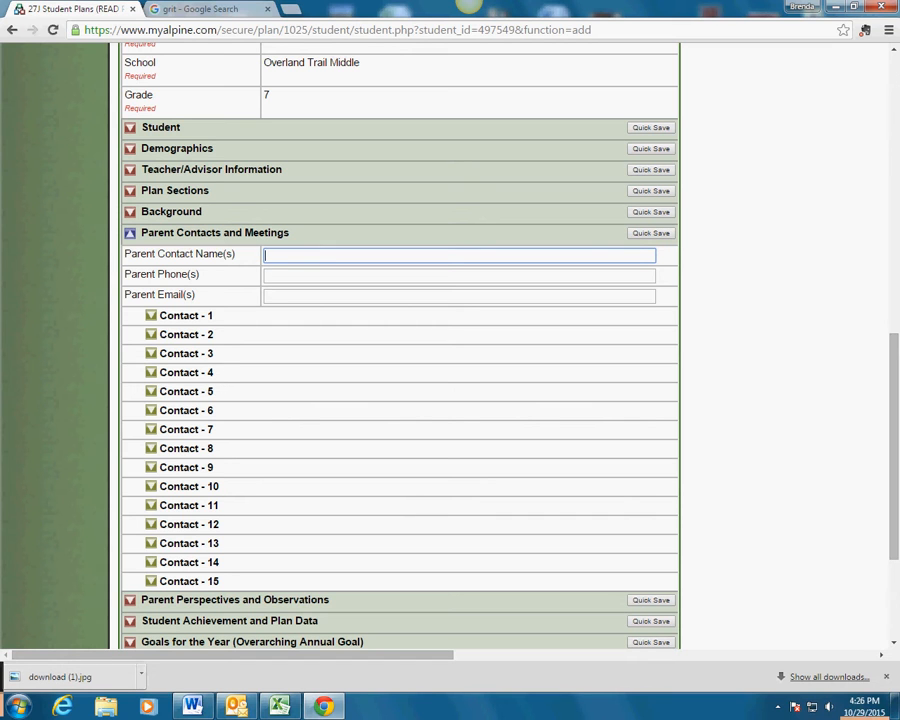
key("Tab")
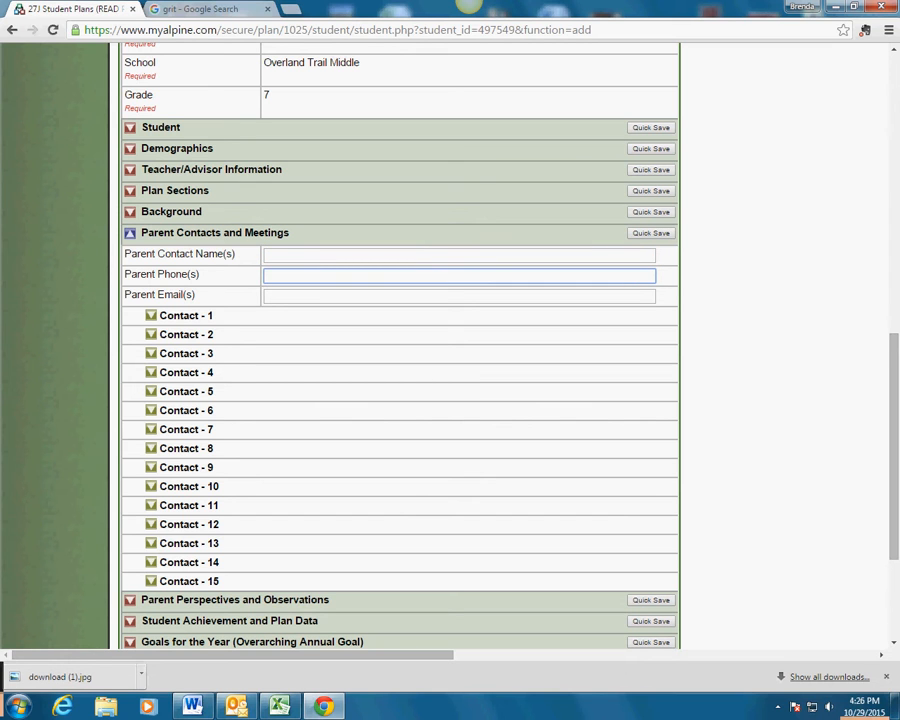
left_click(130, 233)
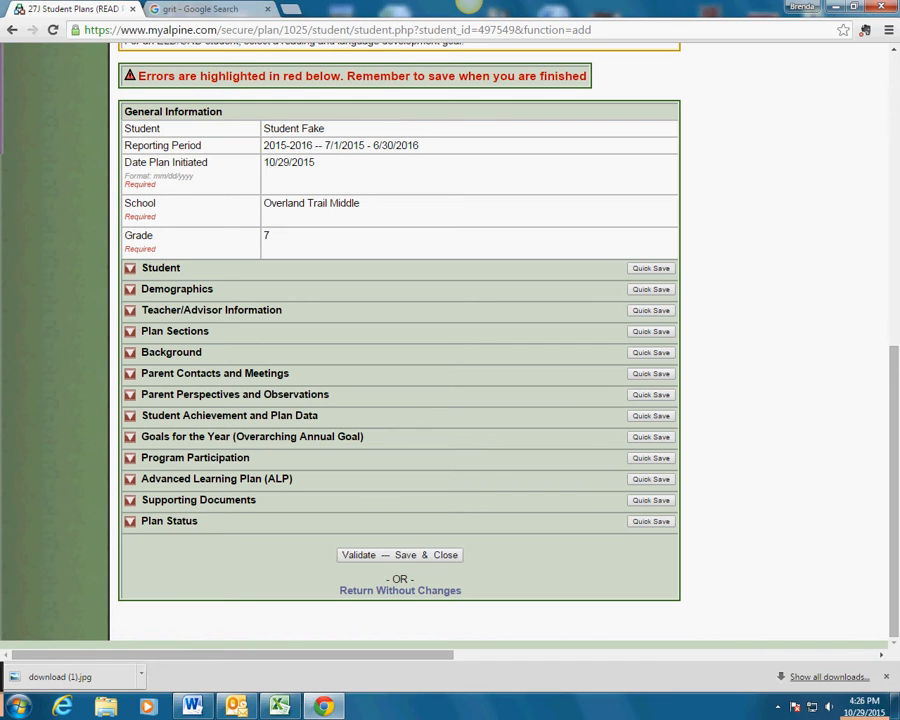
left_click(130, 416)
scroll(400, 345, "down", 2)
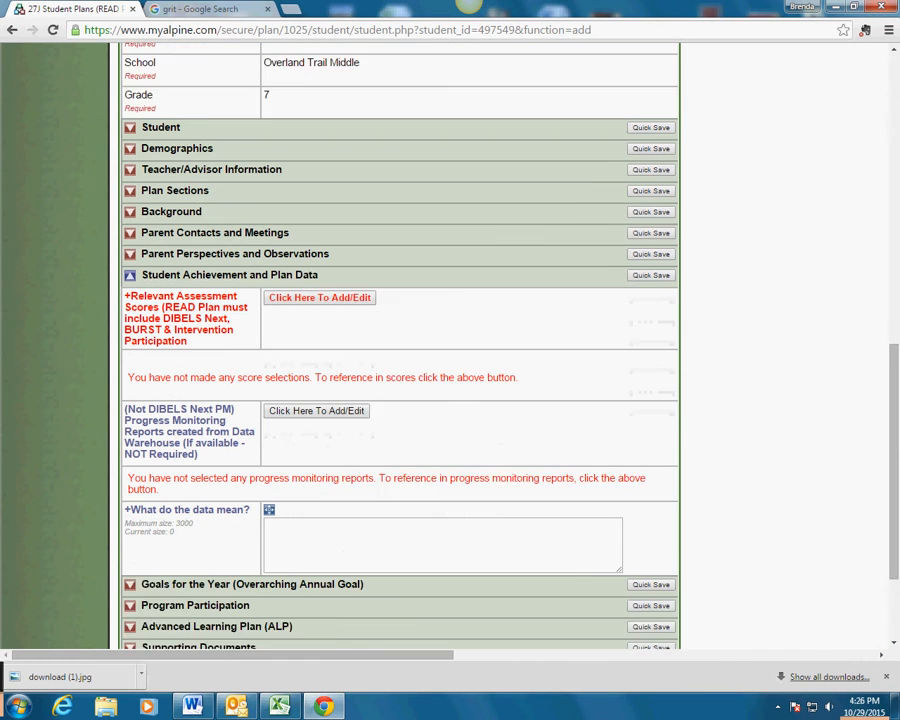
scroll(400, 345, "down", 1)
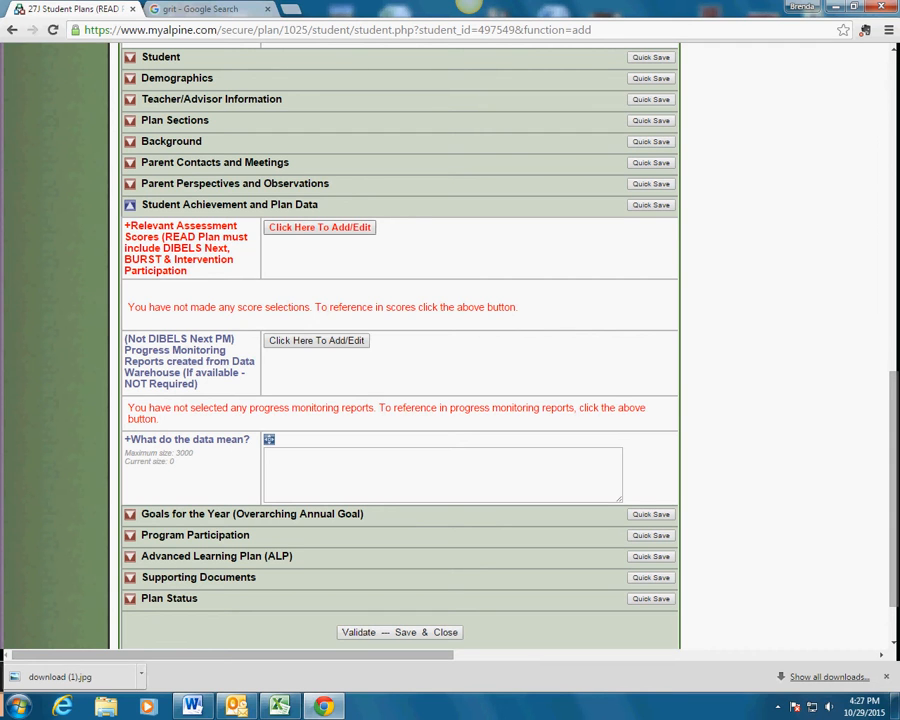
Attach the 2015-16 APAS record (grade 7, 10/29/2015) under Relevant Assessment Scores.
left_click(320, 228)
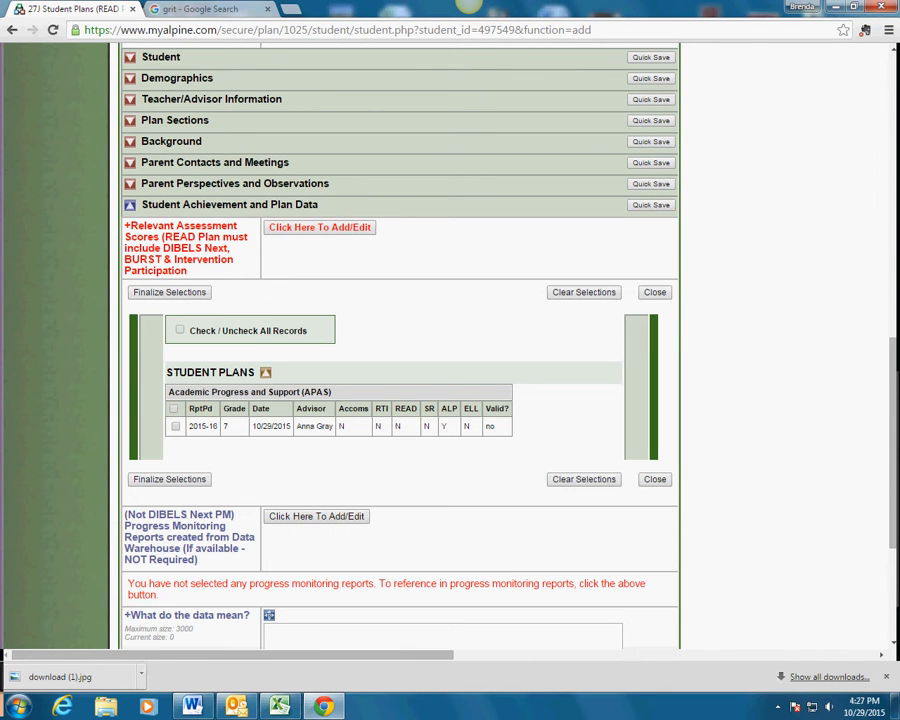
scroll(400, 345, "down", 2)
scroll(400, 345, "up", 1)
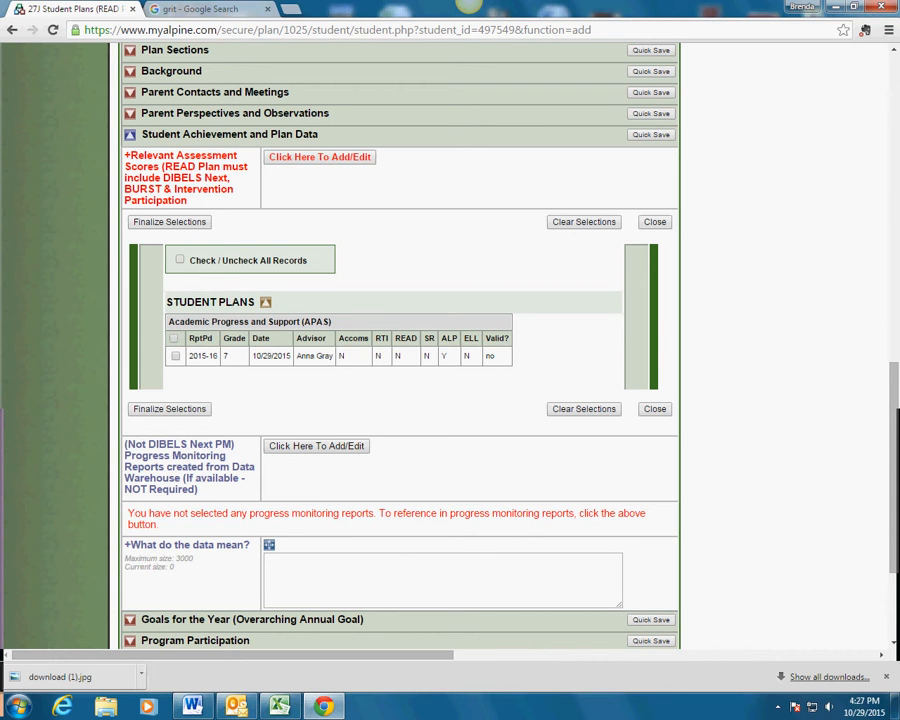
left_click(180, 260)
left_click(174, 339)
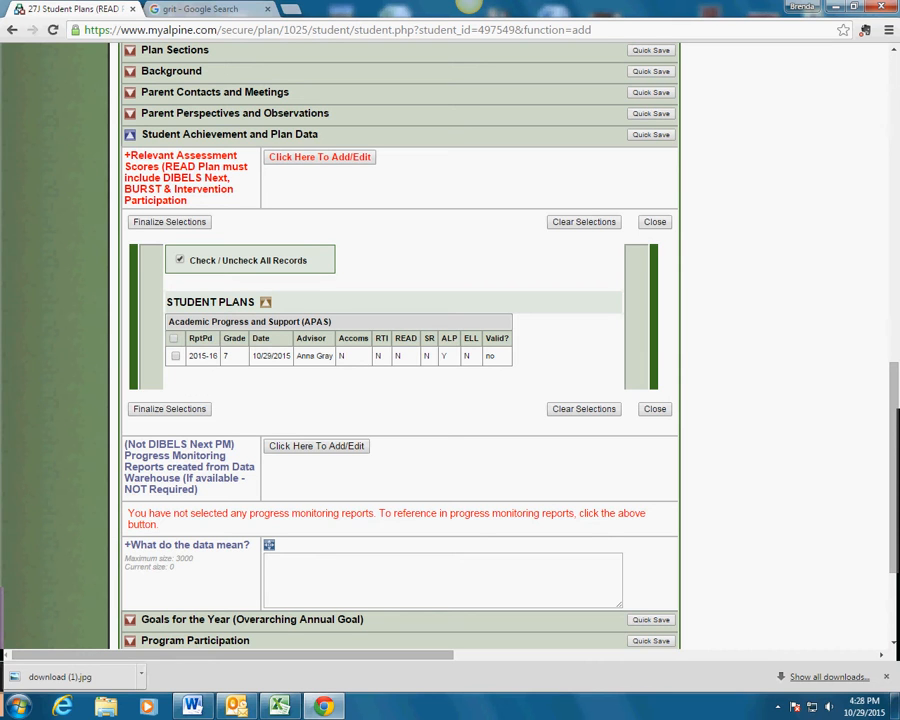
left_click(180, 260)
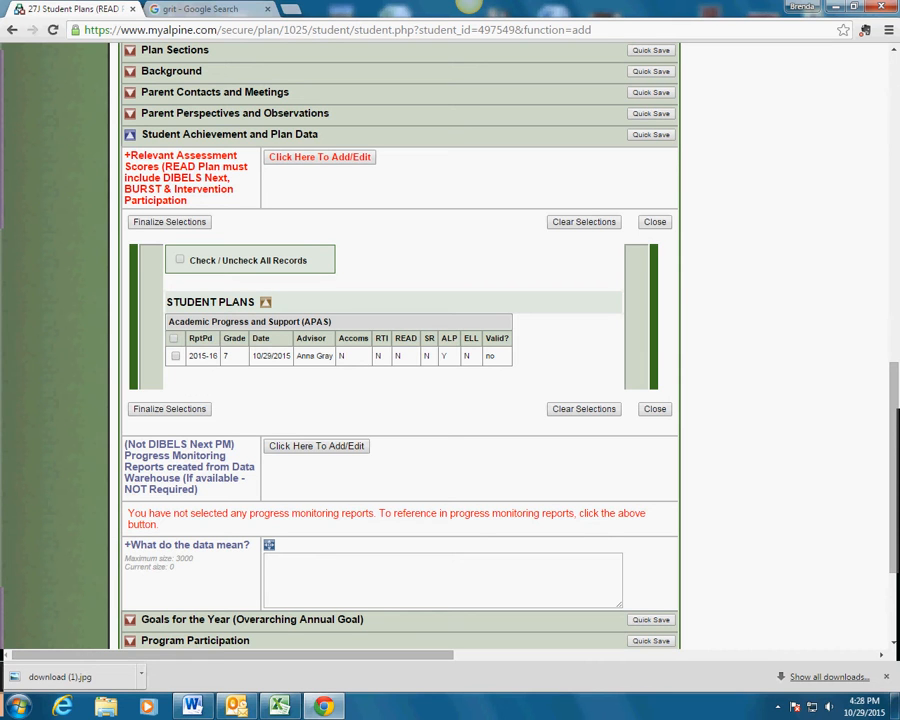
left_click(174, 339)
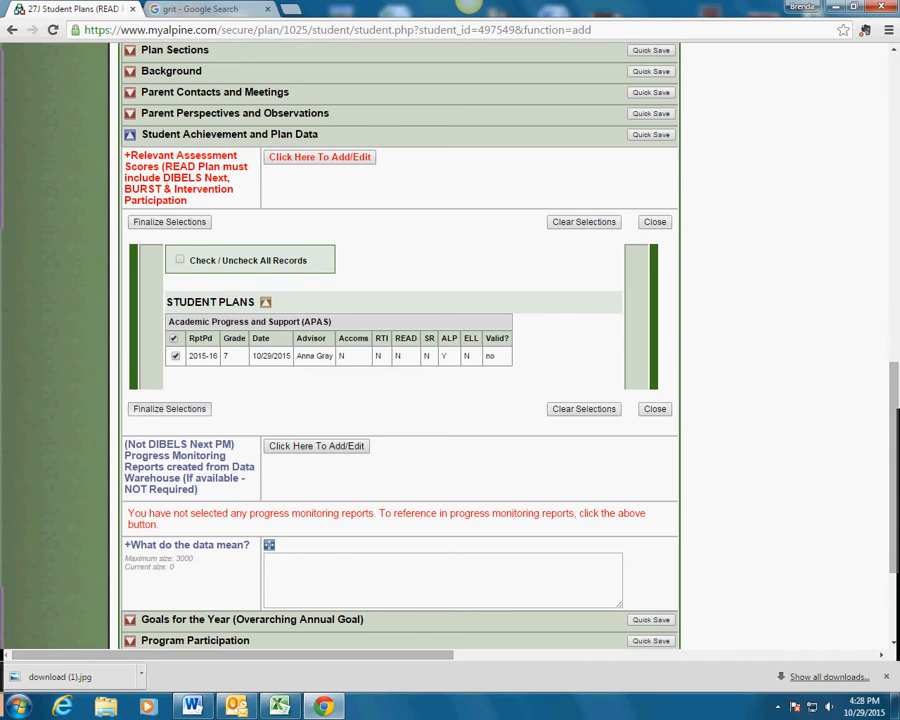
left_click(170, 409)
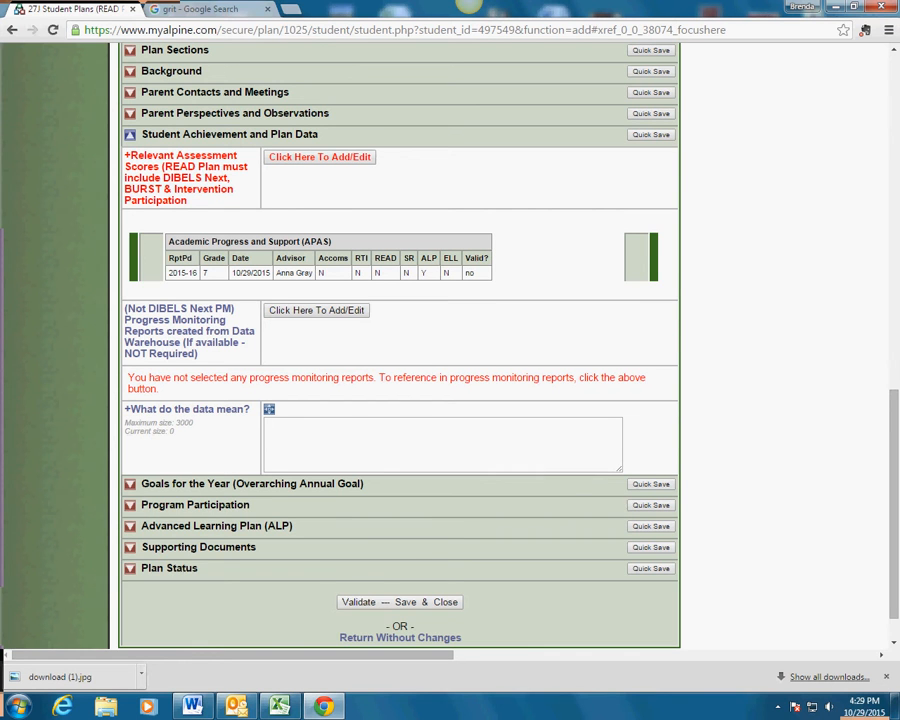
scroll(443, 398, "down", 1)
Collapse Student Achievement and Plan Data, glance through Goals for the Year, then open Program Participation.
left_click(443, 398)
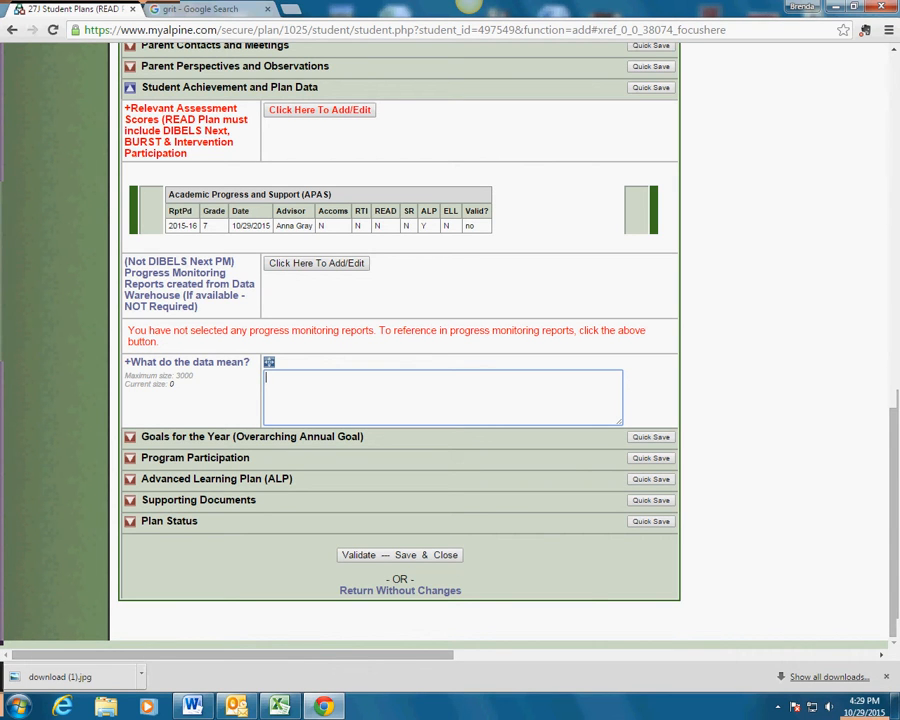
scroll(400, 340, "up", 1)
left_click(130, 158)
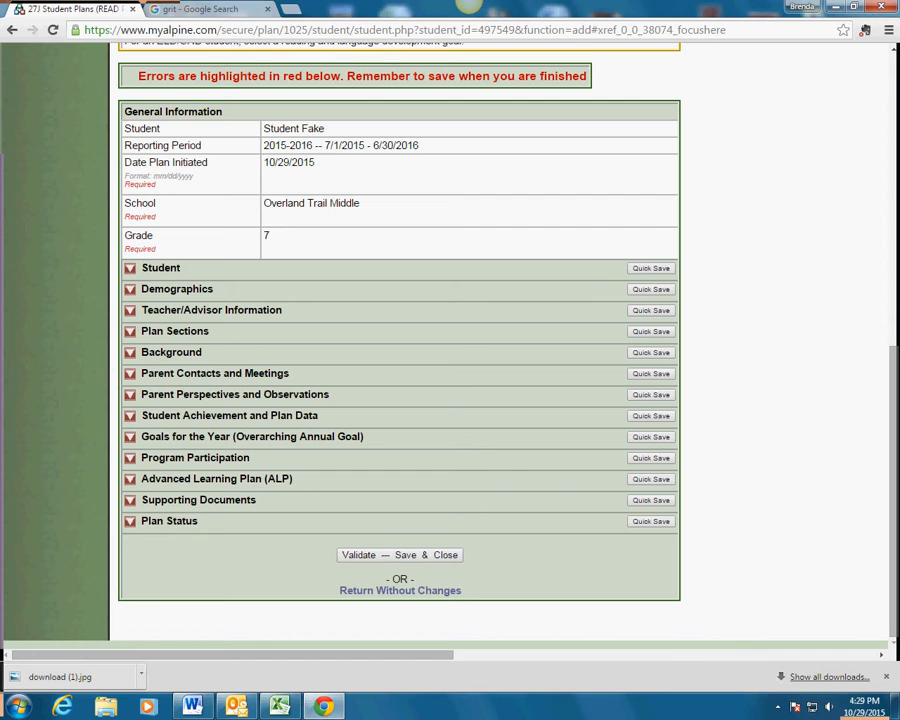
left_click(130, 437)
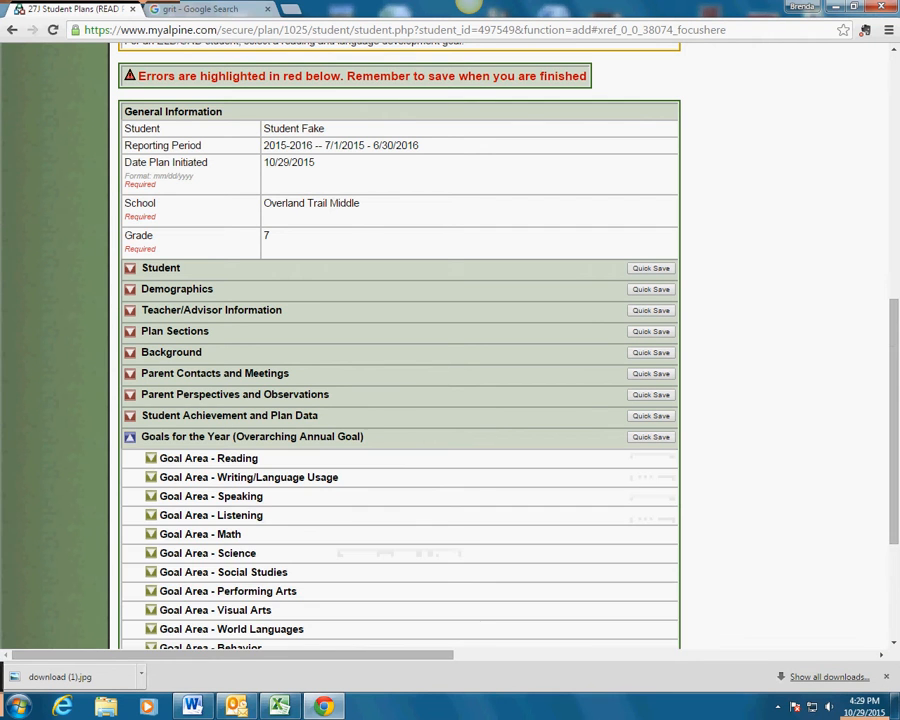
scroll(400, 345, "down", 2)
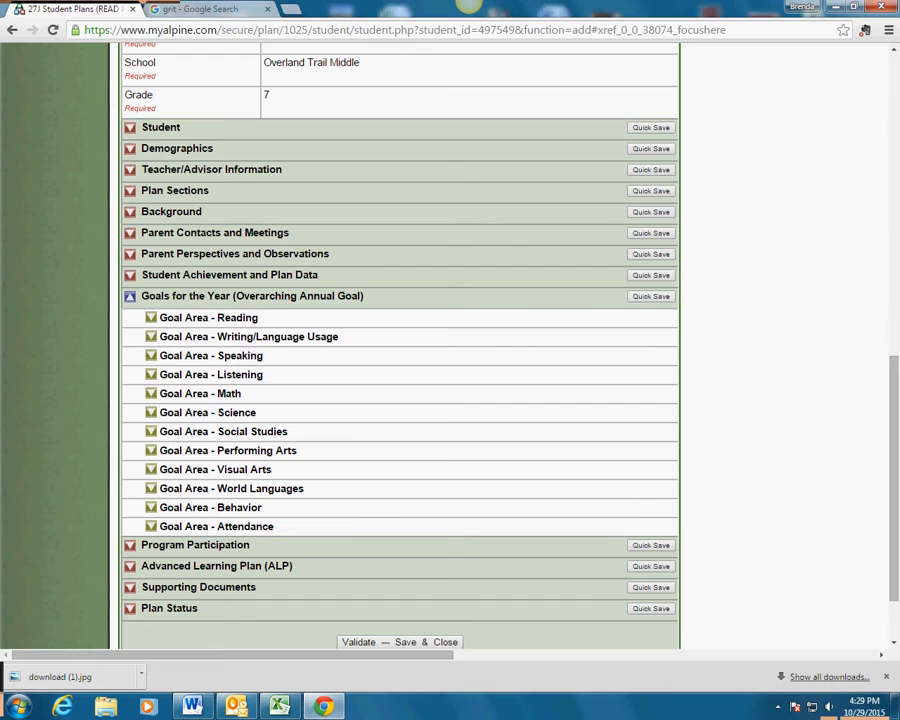
left_click(130, 297)
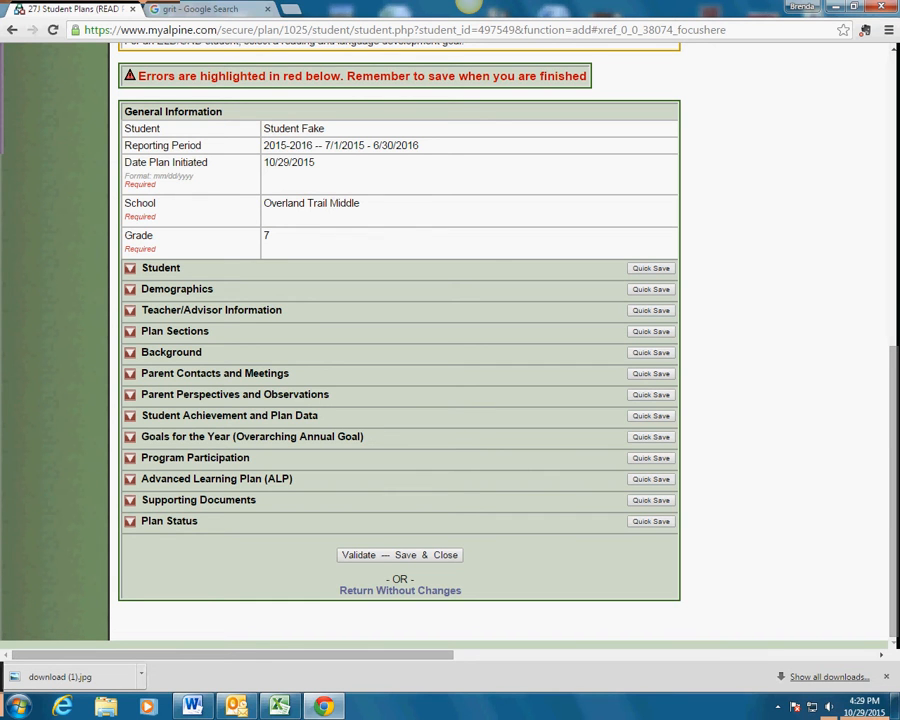
left_click(130, 458)
Set Program Participation: learning lab No, active IEP Yes, speech/language No, OT/PT No.
scroll(399, 348, "down", 2)
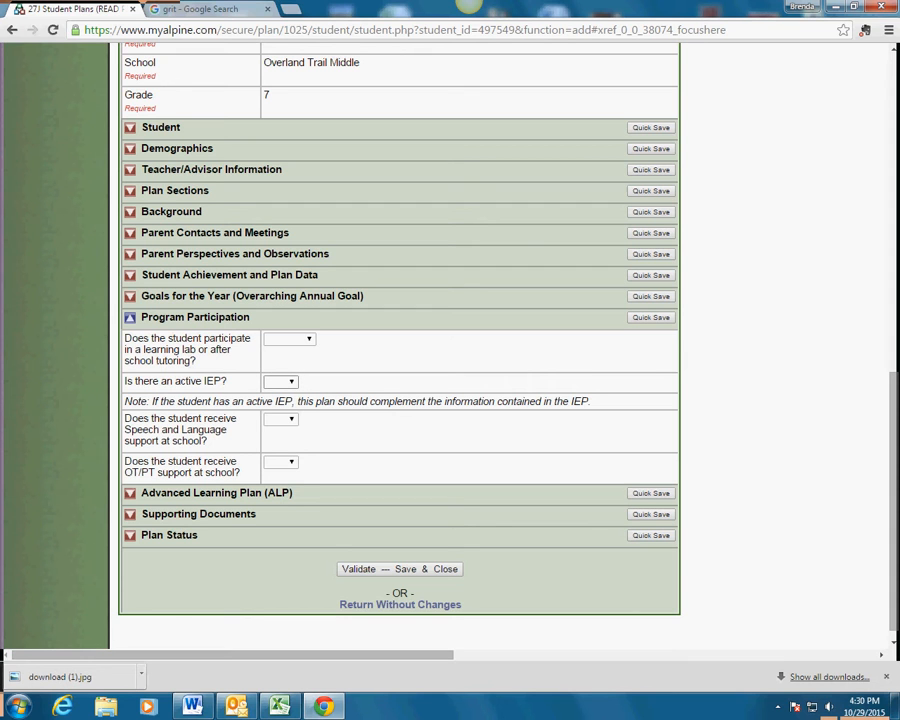
left_click(290, 382)
left_click(278, 418)
left_click(288, 339)
left_click(281, 359)
left_click(280, 419)
left_click(275, 441)
left_click(280, 462)
left_click(273, 486)
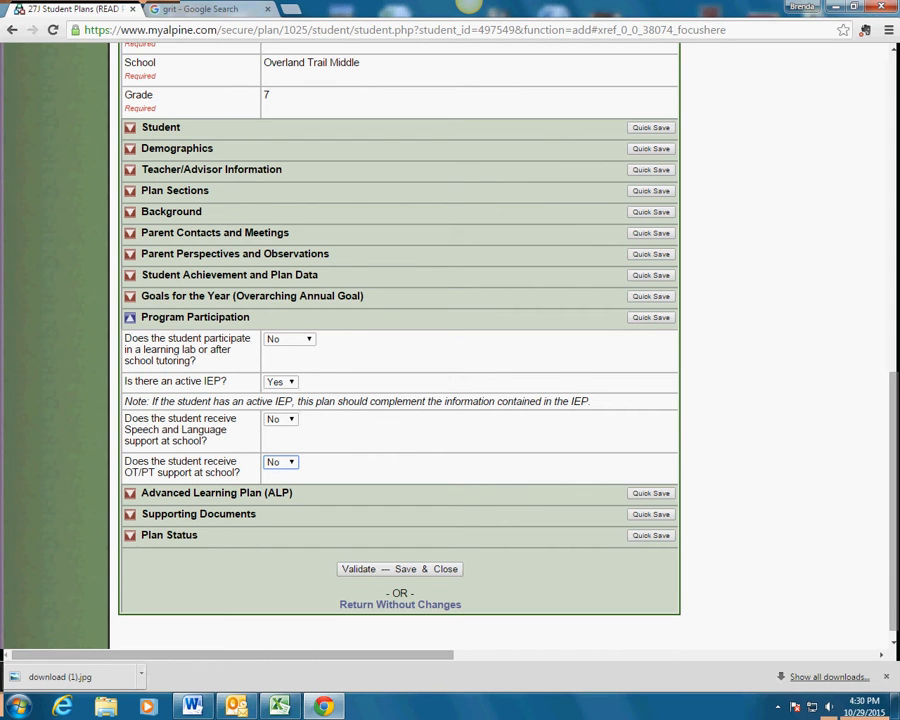
Collapse Program Participation and expand the Advanced Learning Plan (ALP) section.
scroll(400, 340, "down", 1)
left_click(130, 303)
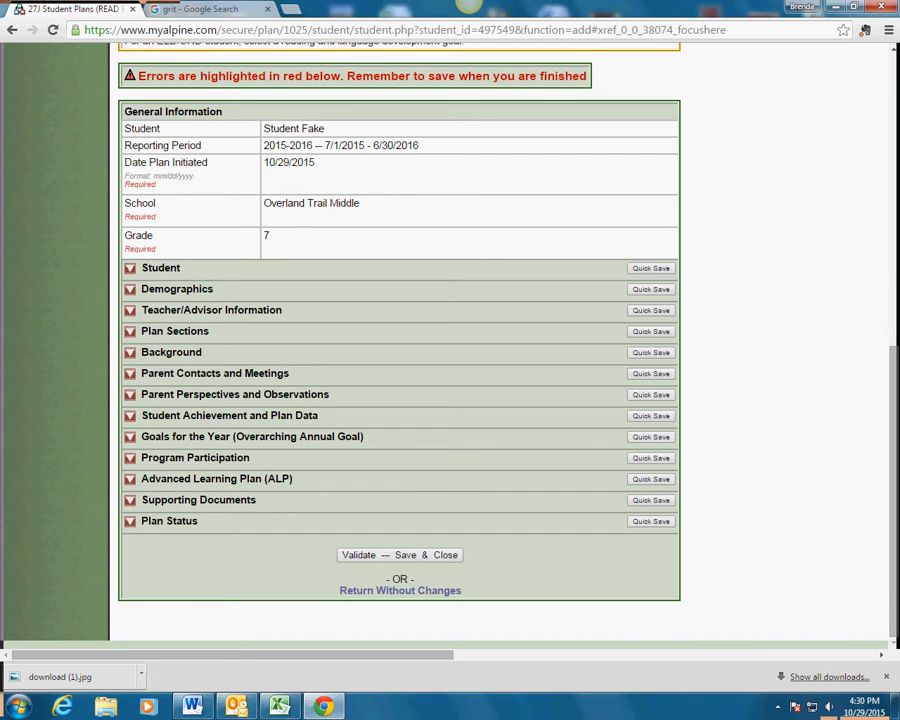
left_click(130, 480)
Scroll through the blank ALP fields to the Strength/Need Area list, Language Arts through Science Social Studies.
scroll(400, 345, "down", 1)
scroll(400, 345, "down", 2)
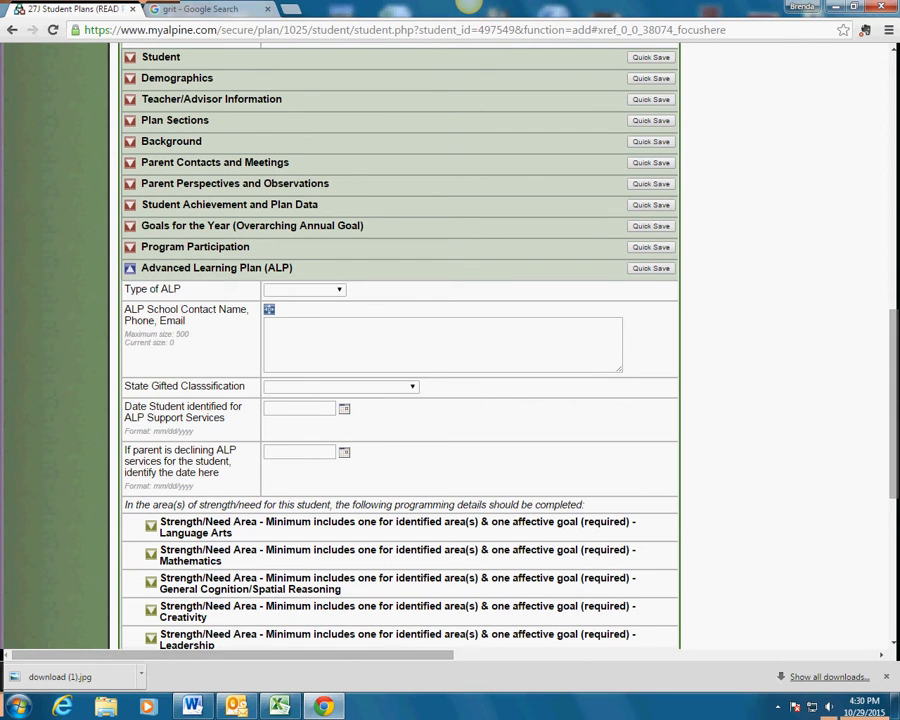
scroll(400, 345, "down", 1)
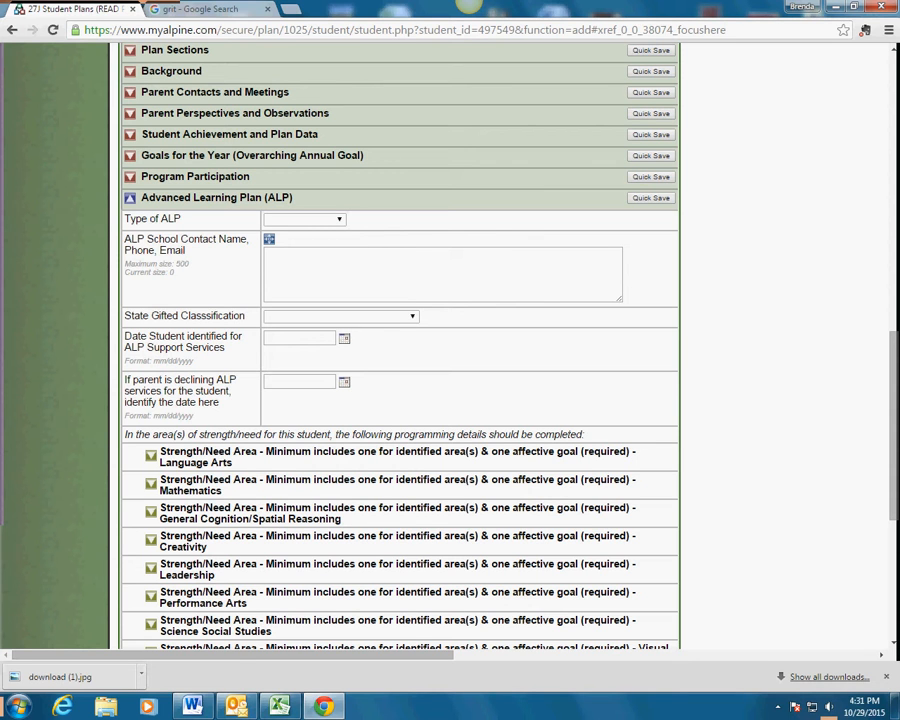
Set Type of ALP to Continuing ALP and State Gifted Classification to 1-Language Arts Gifted.
left_click(338, 219)
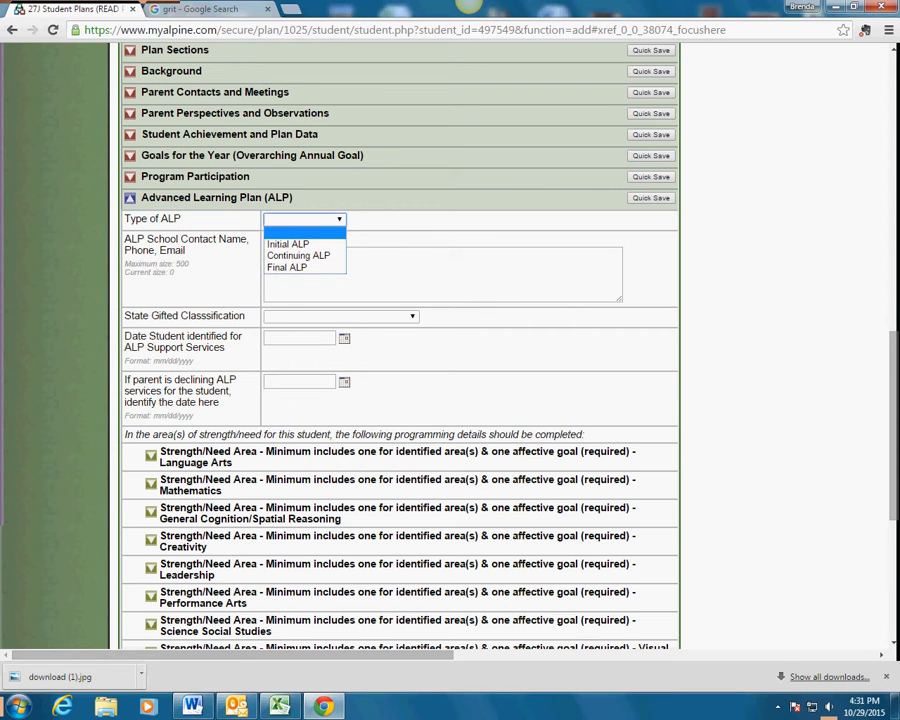
left_click(299, 256)
left_click(305, 268)
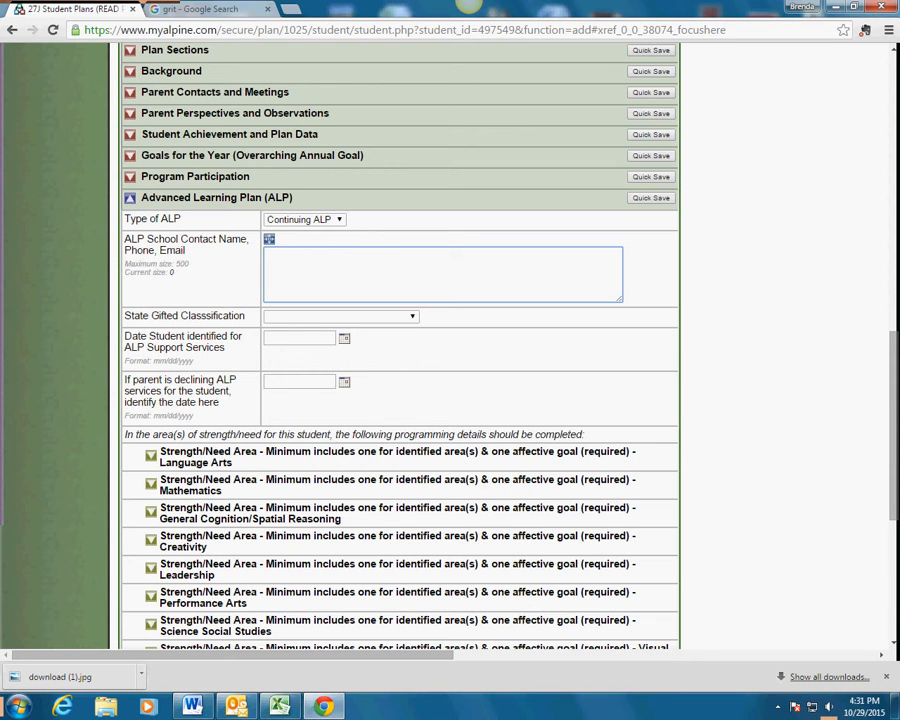
left_click(341, 316)
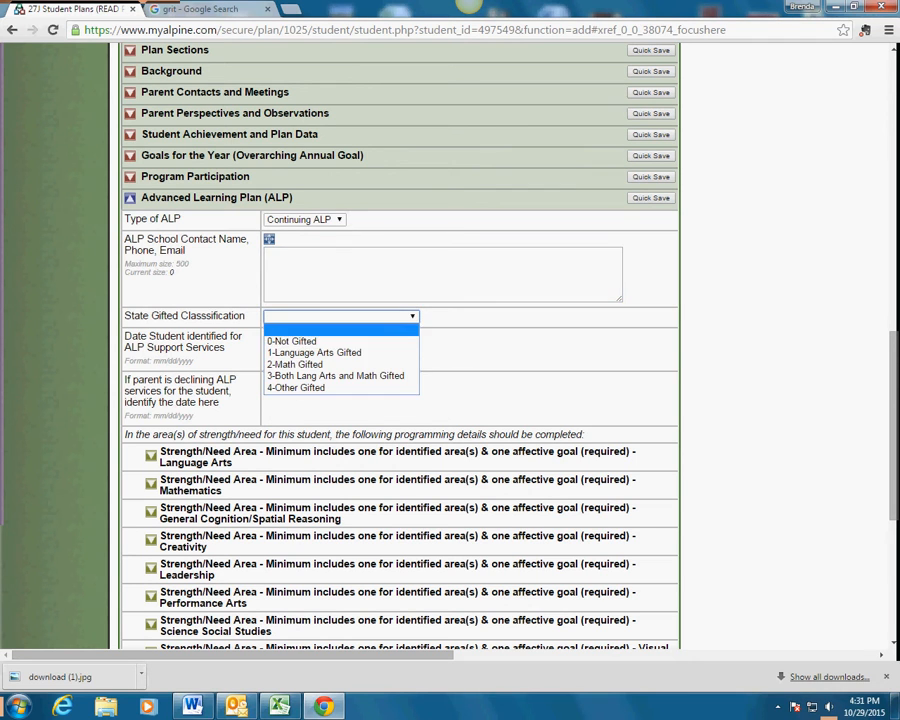
left_click(318, 352)
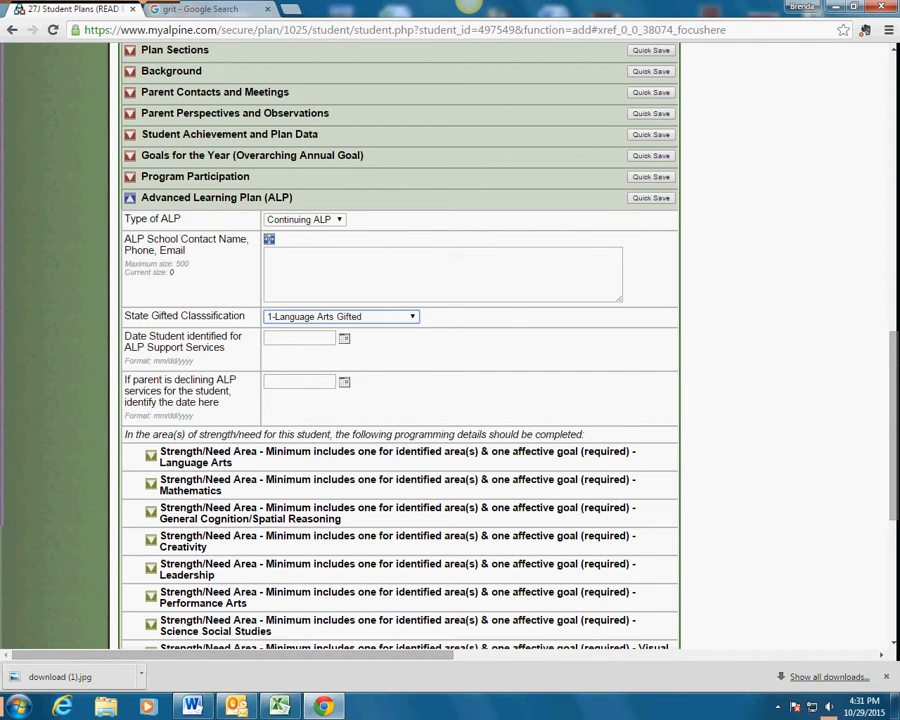
Expand the Language Arts Strength/Need Area to show its SMART Goal, WHAT, WHERE and HOW fields.
scroll(400, 350, "down", 5)
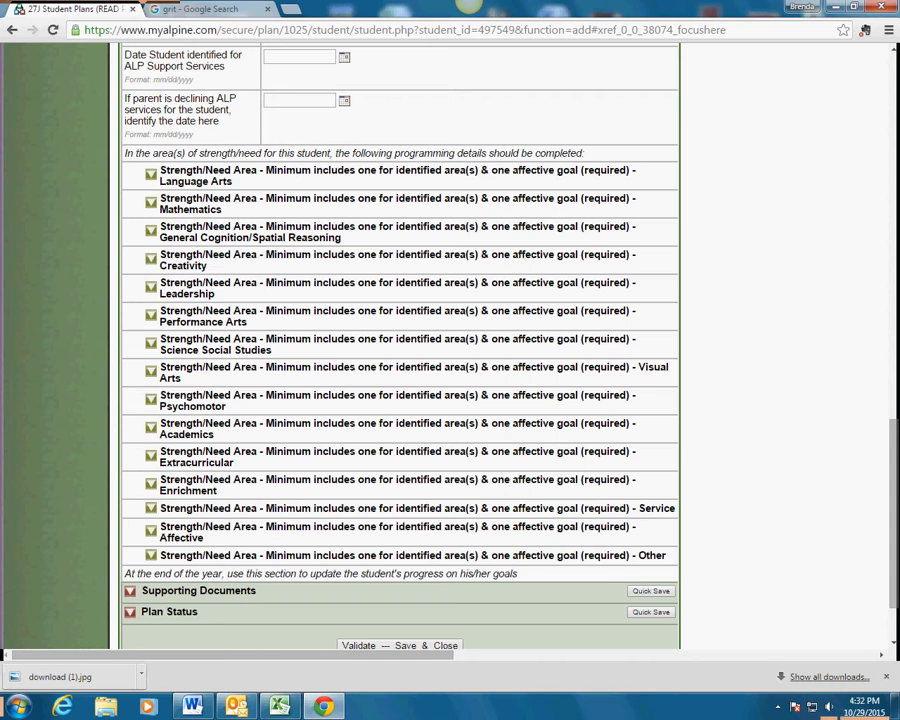
scroll(400, 350, "up", 4)
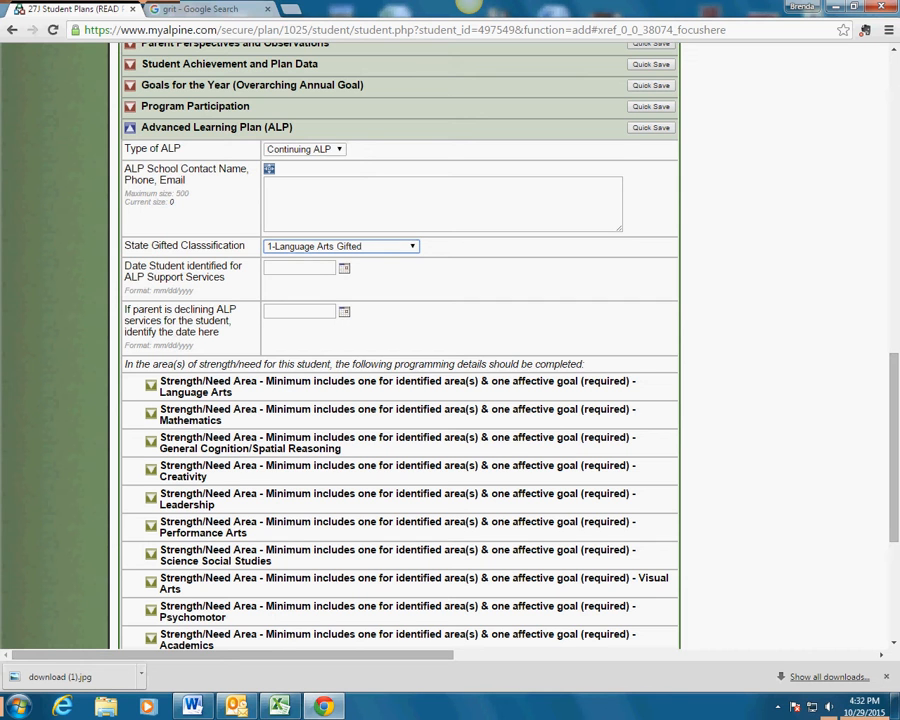
scroll(400, 400, "down", 3)
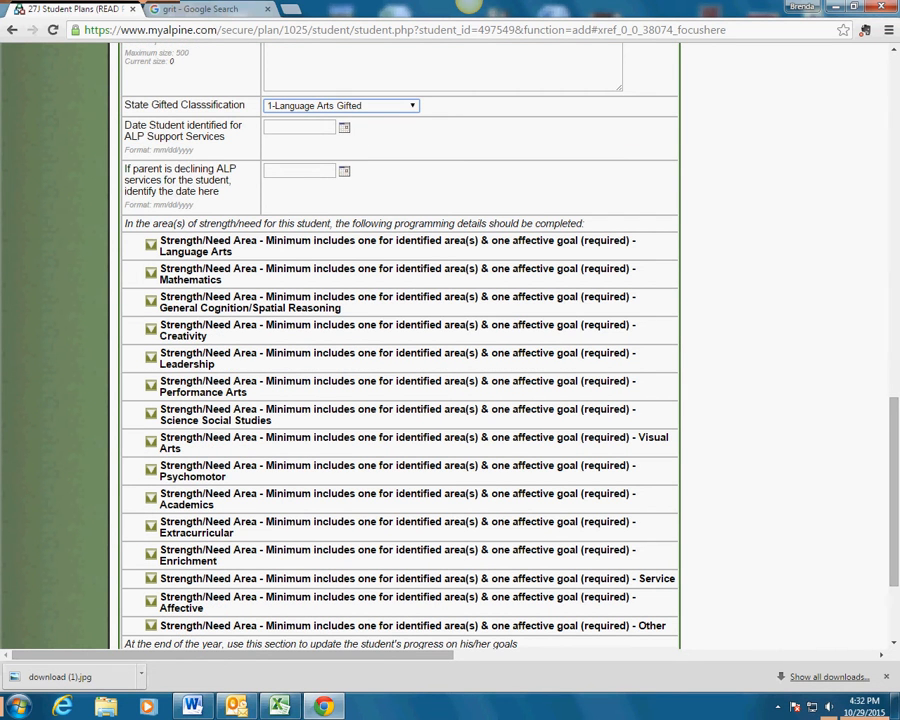
scroll(400, 350, "down", 1)
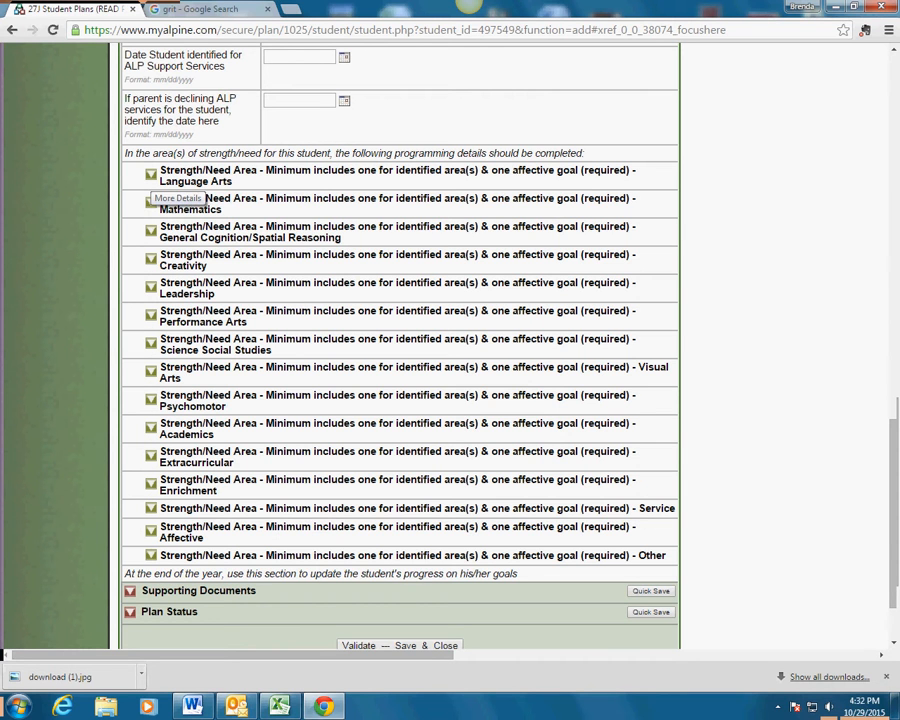
left_click(150, 175)
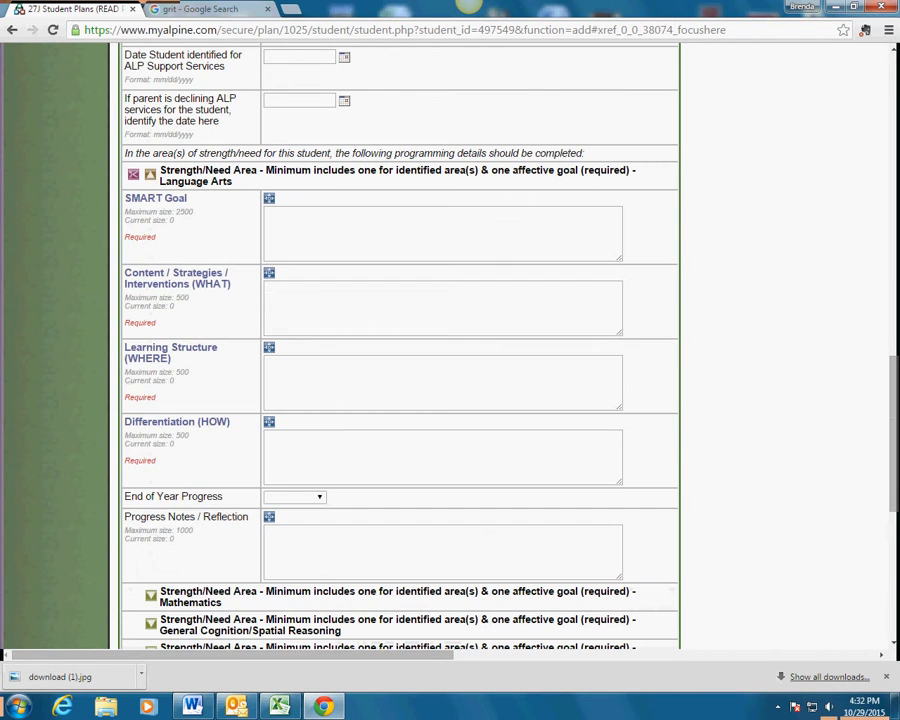
Check the Language Arts SMART Goal, WHAT, WHERE and HOW boxes, then open the SMART Goal guidance popup.
left_click(340, 232)
left_click(340, 306)
left_click(325, 381)
left_click(320, 456)
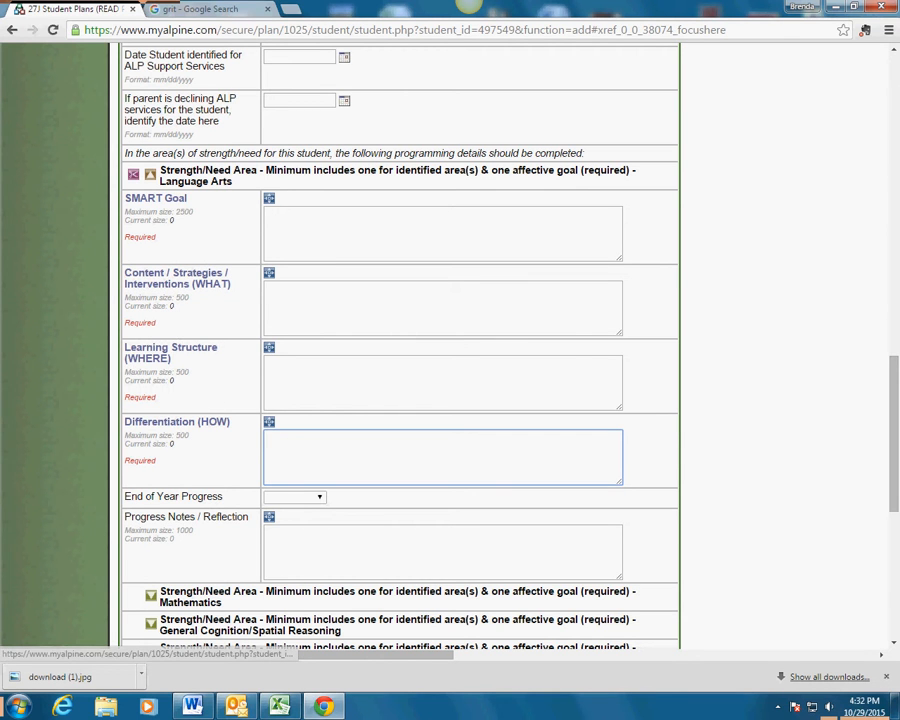
left_click(156, 198)
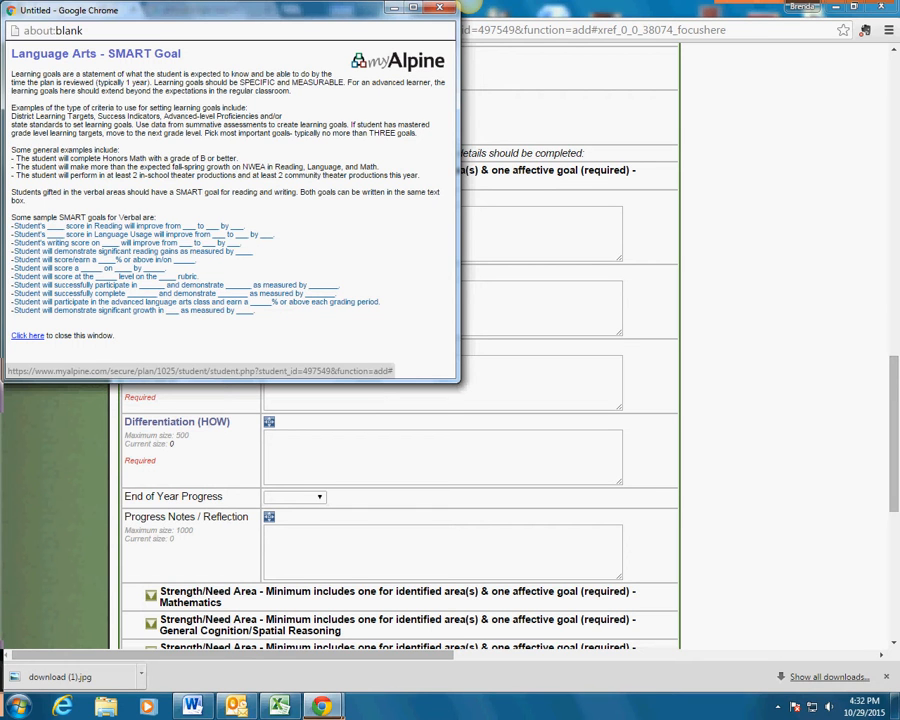
Paste the sample goal, close its guidance, and replace the blank with 'NWEA.'.
key("ctrl+v")
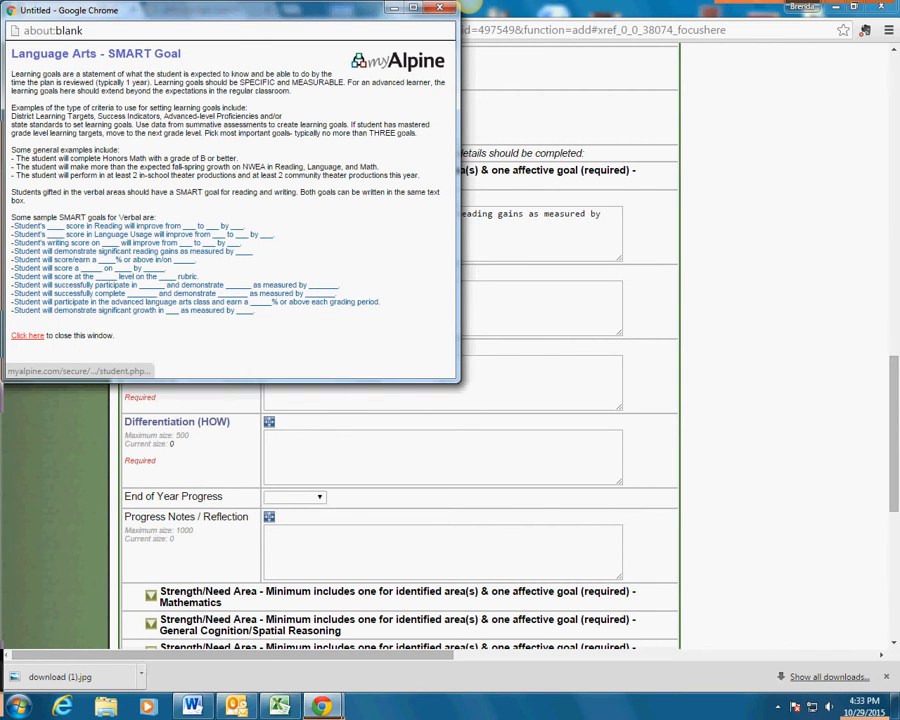
left_click(27, 336)
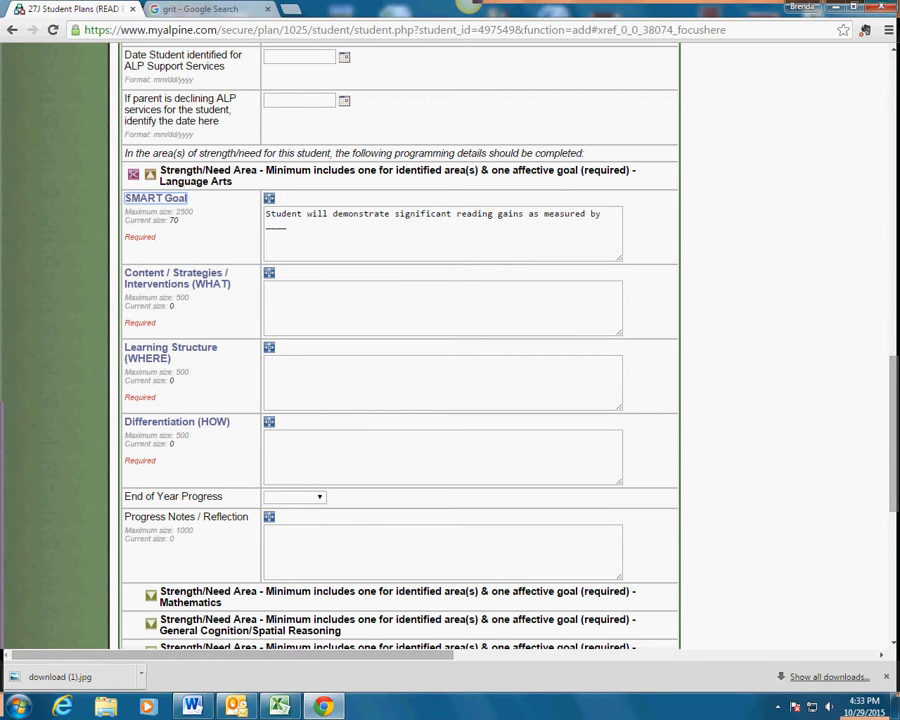
left_click(288, 228)
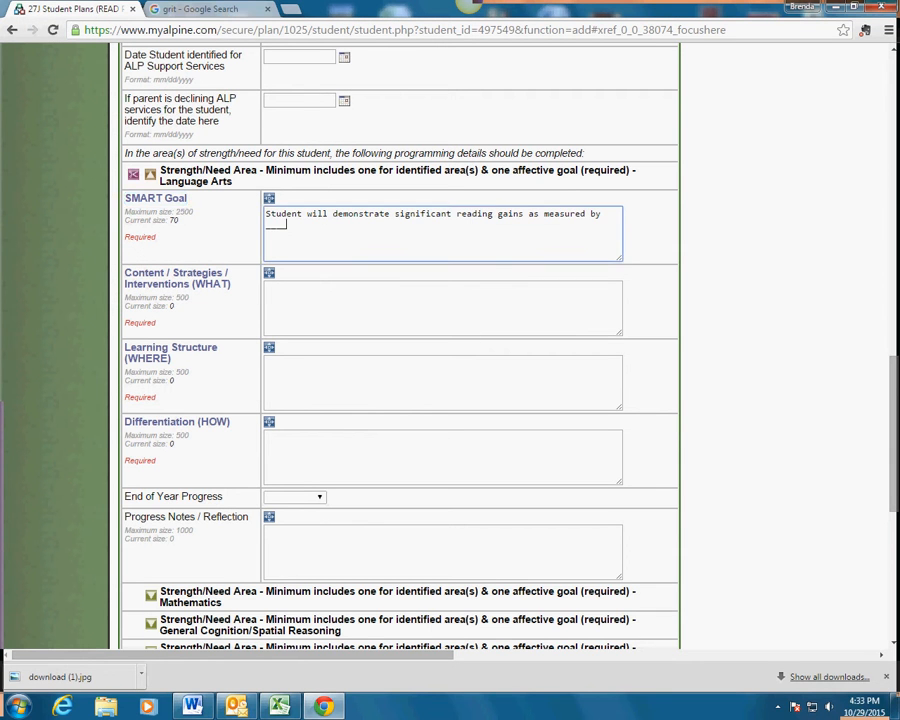
key("BackSpace")
key("BackSpace")
key("BackSpace")
key("BackSpace")
type("NWEA.")
key("Tab")
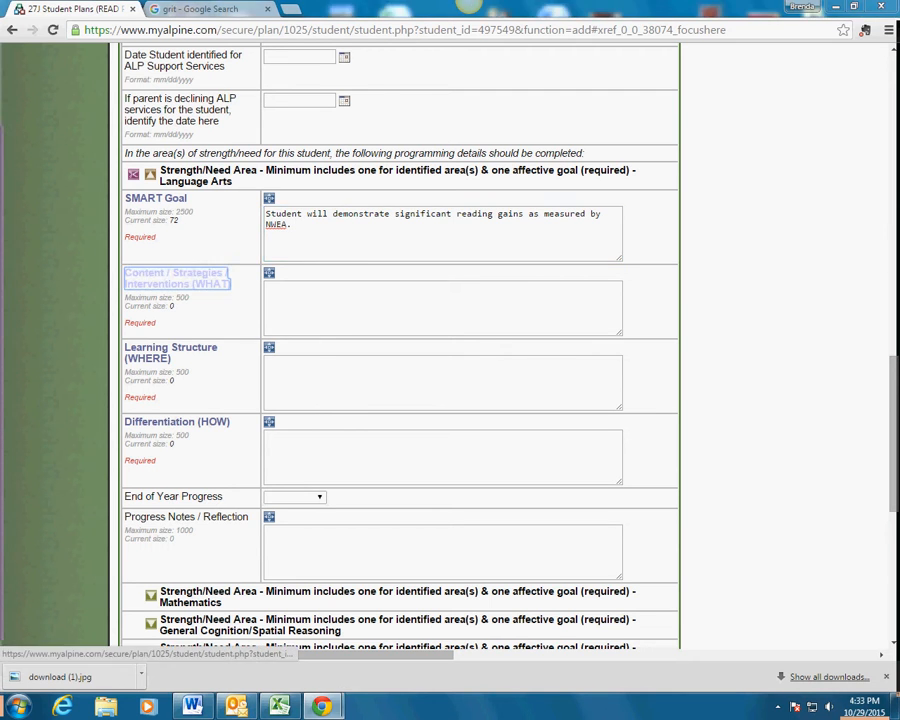
key("Return")
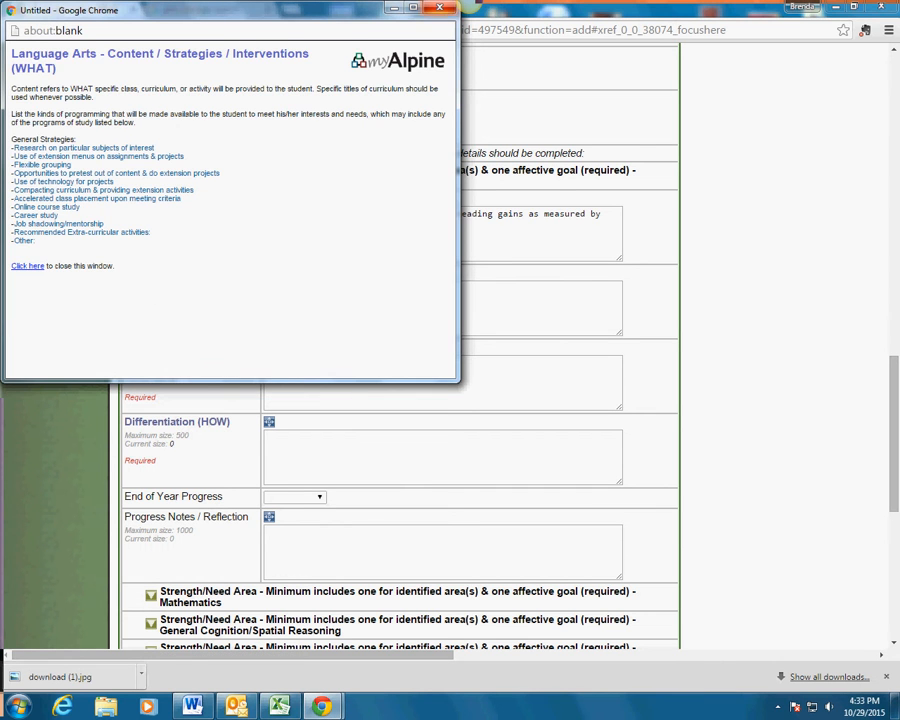
View and close the Content/Strategies, Learning Structure and Differentiation guidance windows.
left_click(440, 7)
key("Tab")
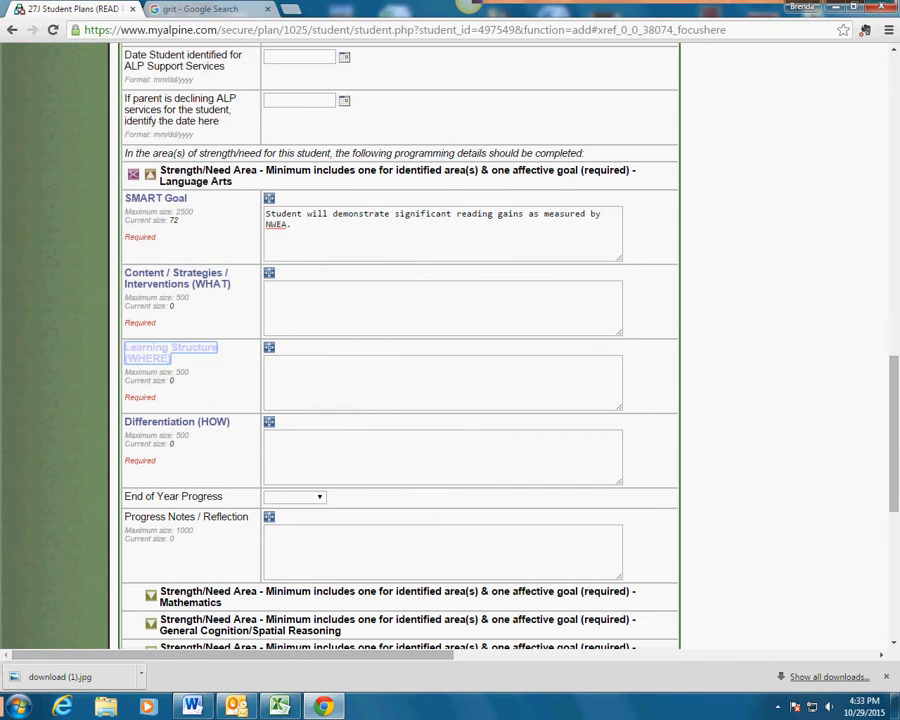
key("Return")
left_click(440, 7)
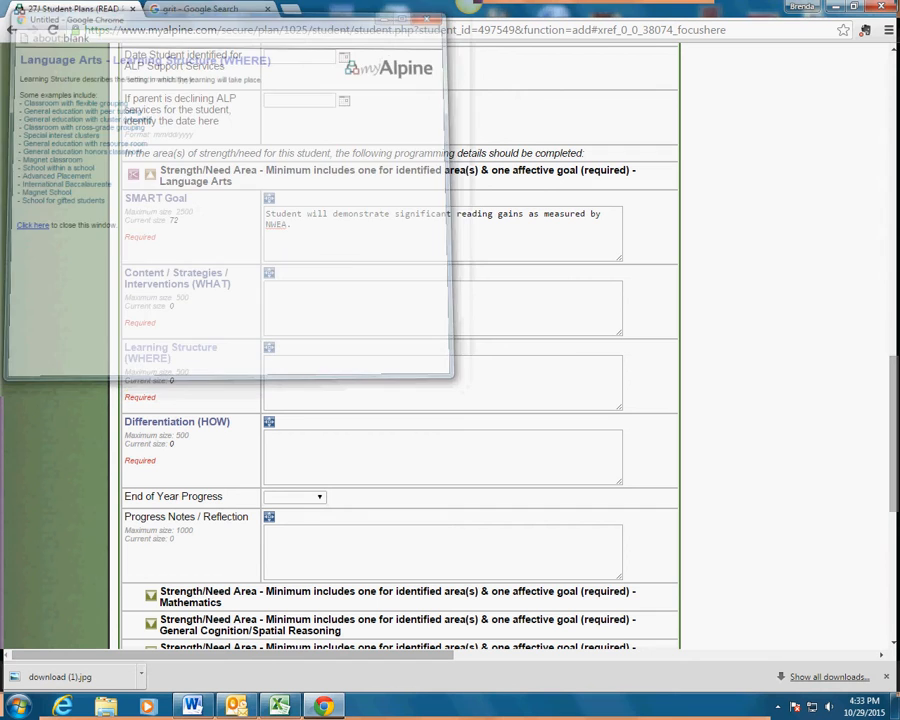
left_click(177, 422)
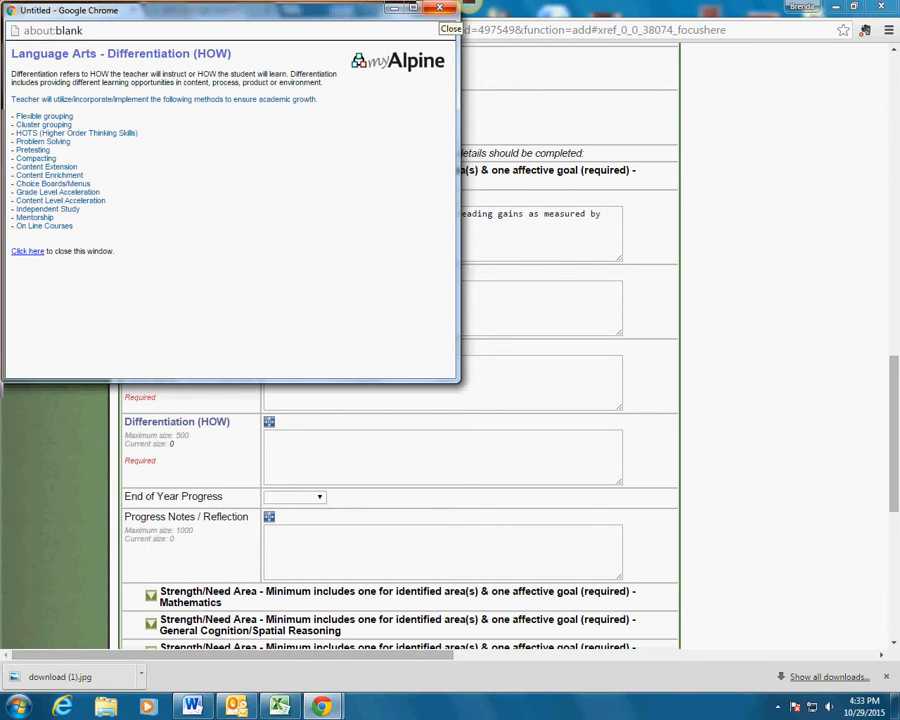
left_click(440, 9)
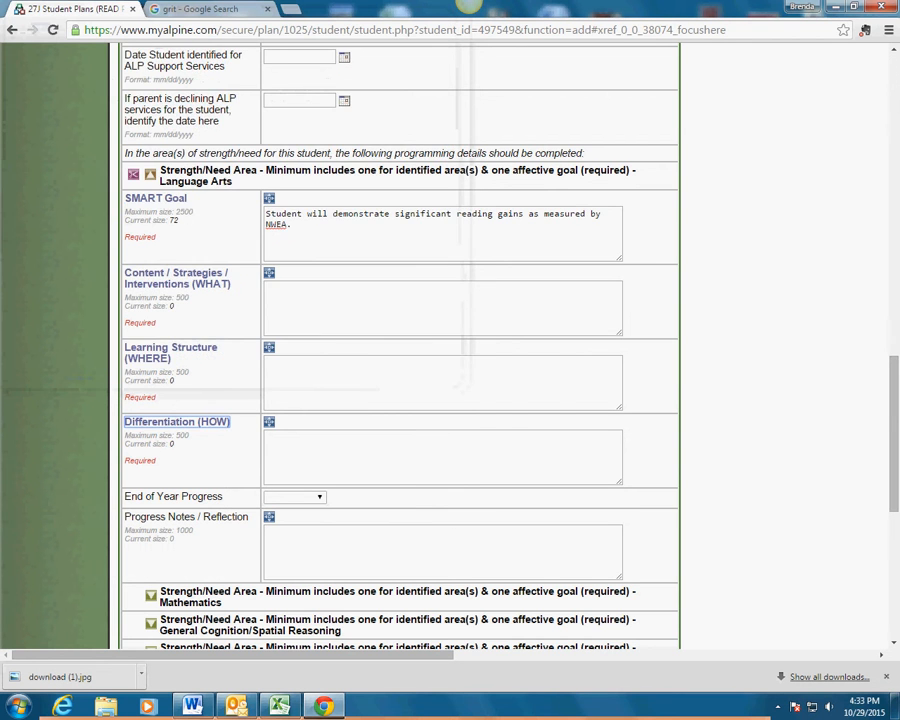
Check the End of Year Progress choices and leave the field blank.
scroll(400, 400, "down", 3)
left_click(319, 286)
left_click(319, 286)
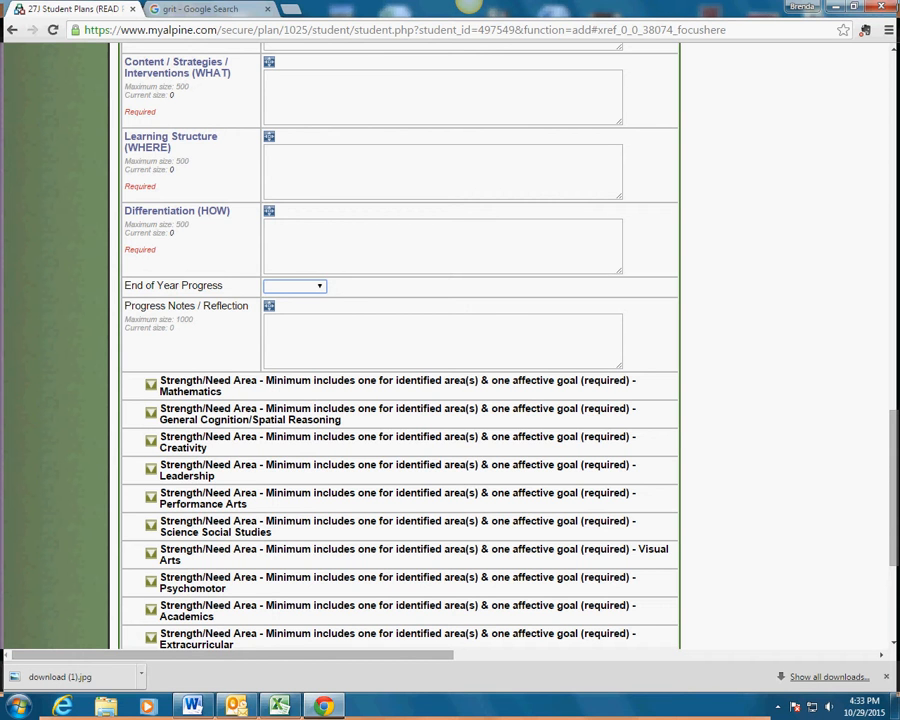
Expand the Affective strength/need area and review its fields.
scroll(400, 350, "down", 5)
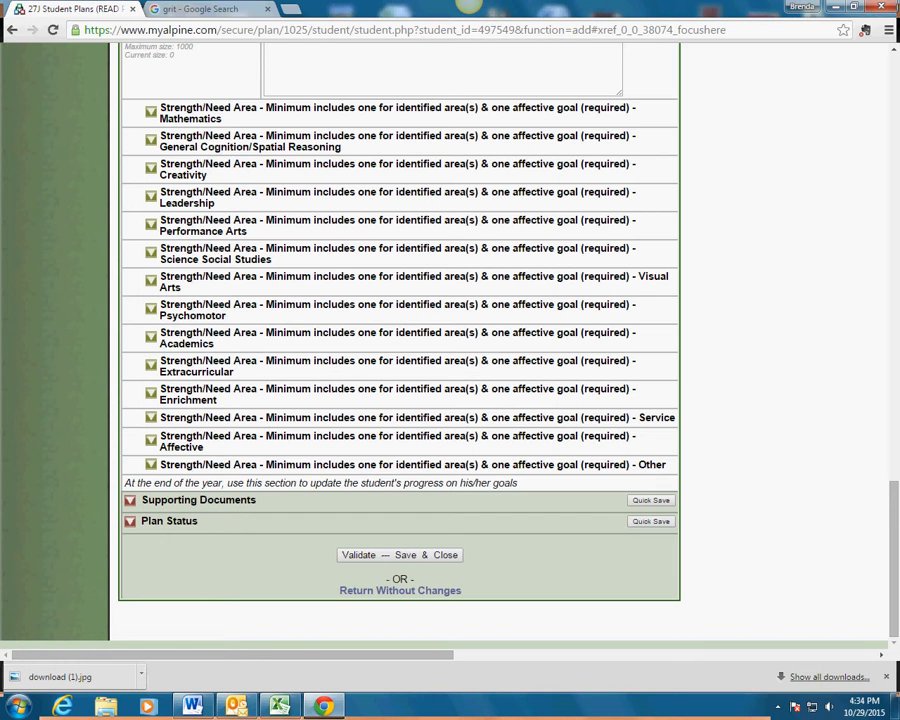
left_click(151, 440)
scroll(400, 345, "down", 3)
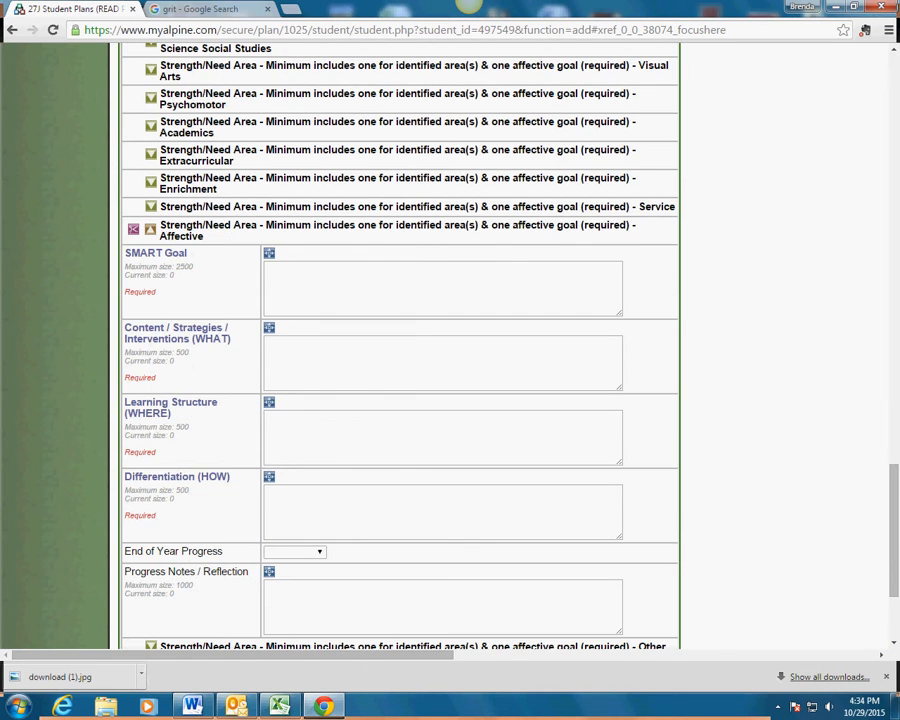
scroll(400, 345, "up", 4)
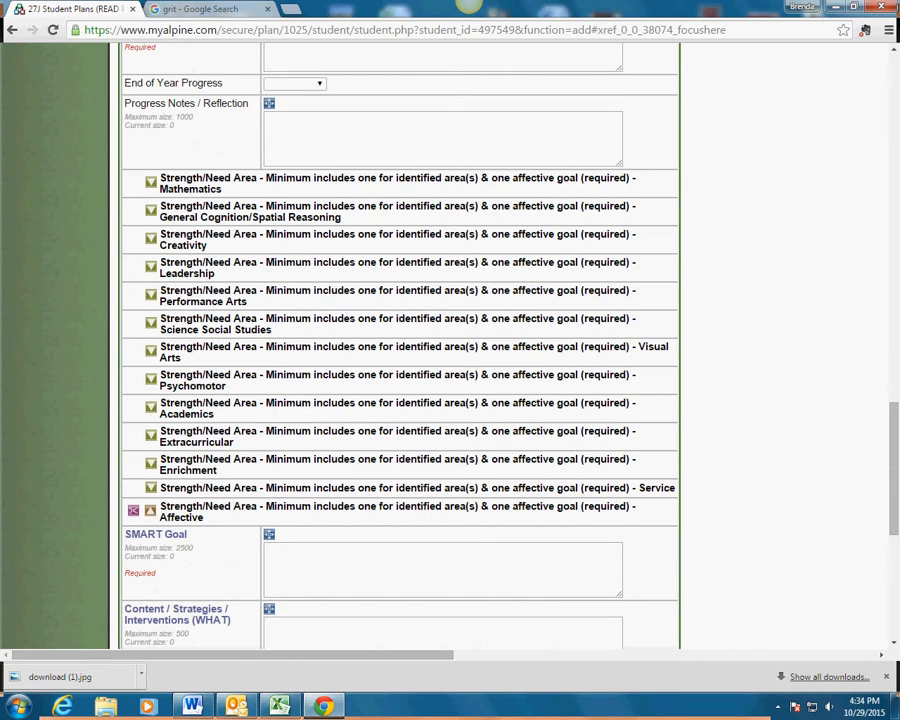
scroll(400, 345, "up", 3)
scroll(400, 345, "down", 5)
scroll(400, 345, "down", 4)
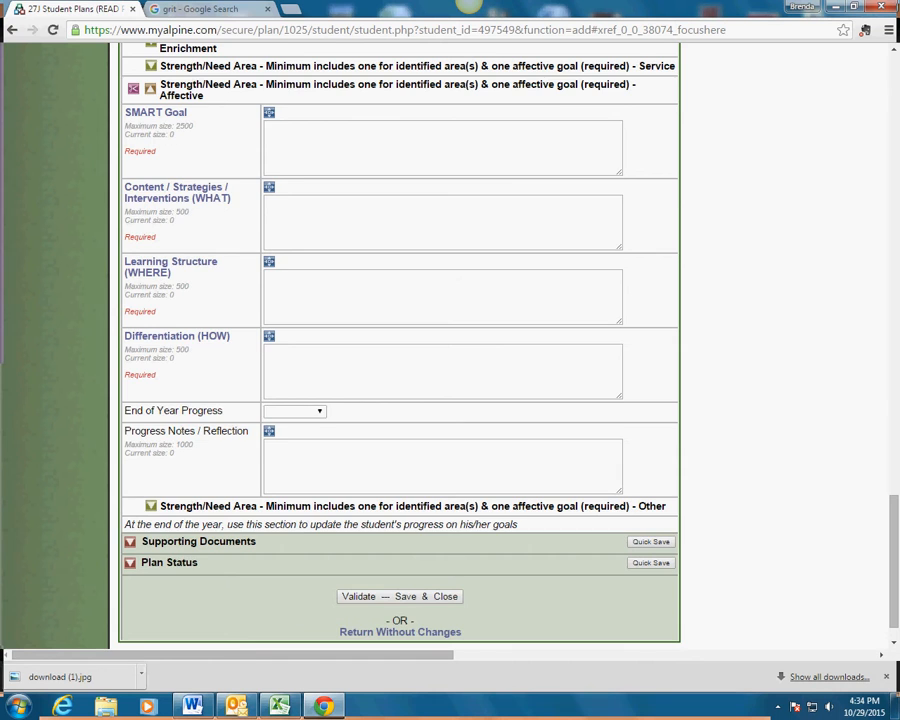
scroll(400, 345, "up", 2)
Collapse the Affective and Language Arts strength/need areas.
left_click(150, 229)
scroll(400, 345, "up", 8)
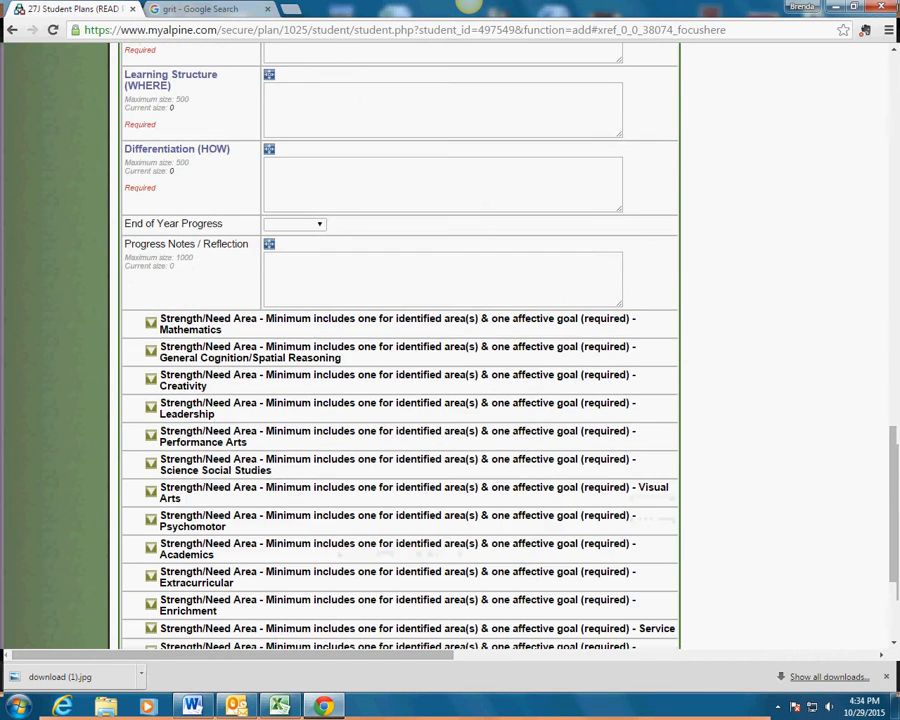
left_click(150, 253)
scroll(400, 345, "up", 4)
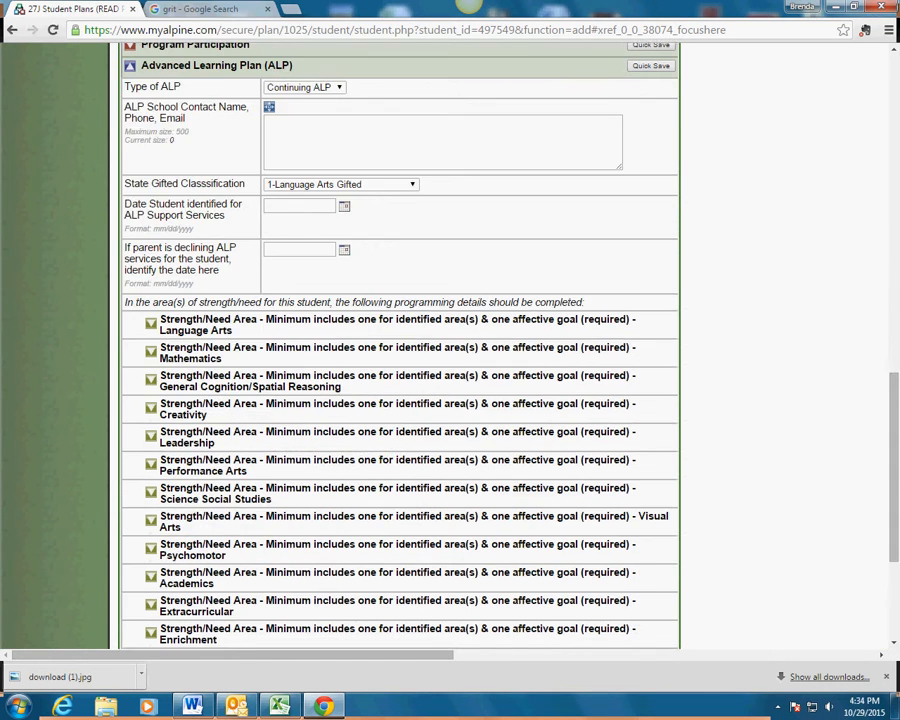
Collapse the Advanced Learning Plan, glance at Supporting Documents, and expand Plan Status.
left_click(130, 277)
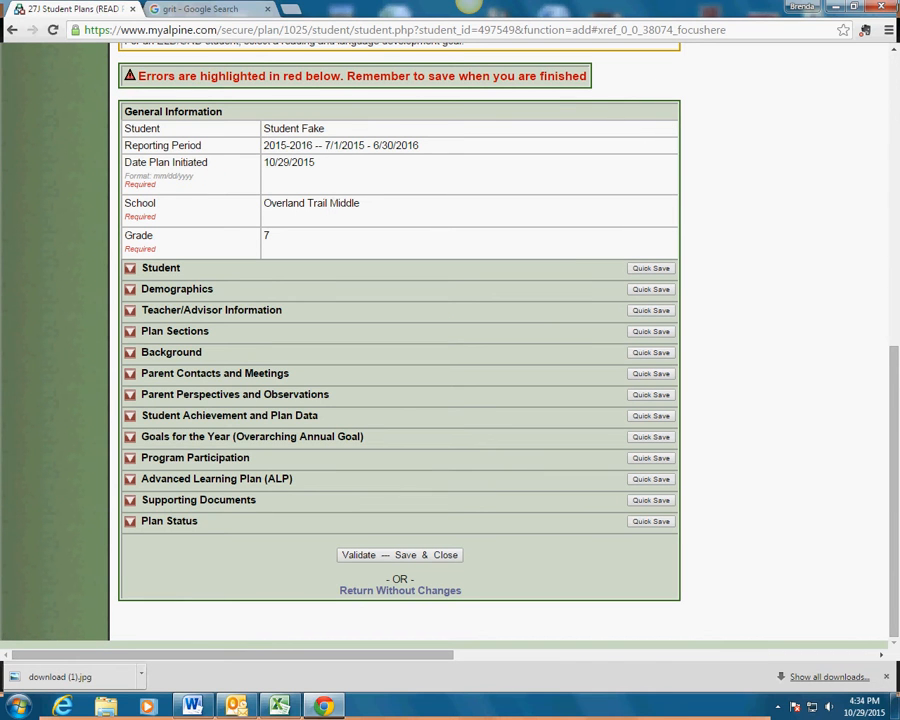
left_click(130, 500)
scroll(130, 500, "down", 2)
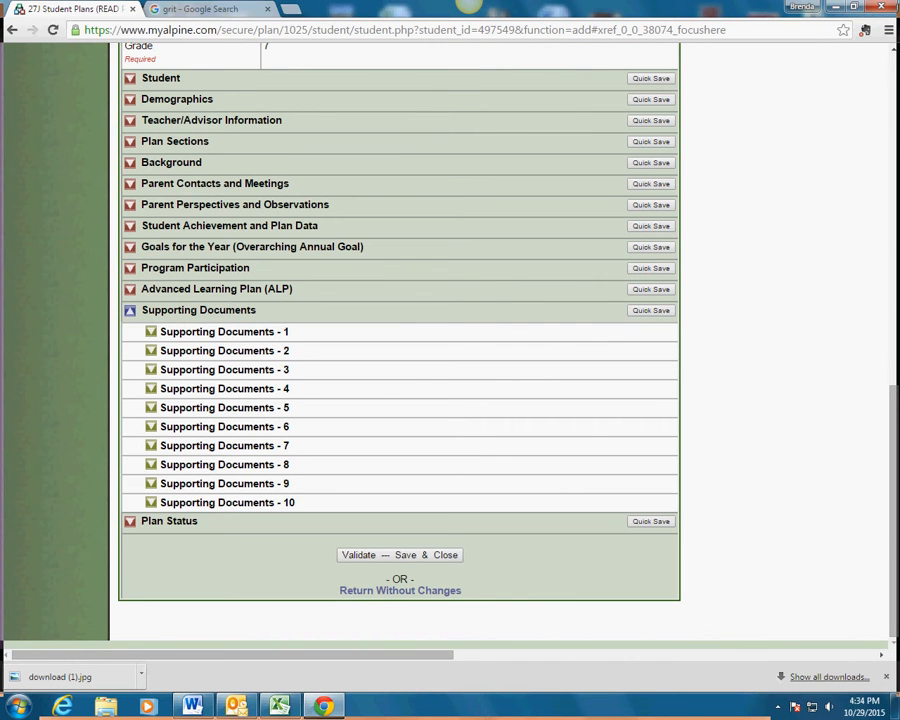
left_click(130, 311)
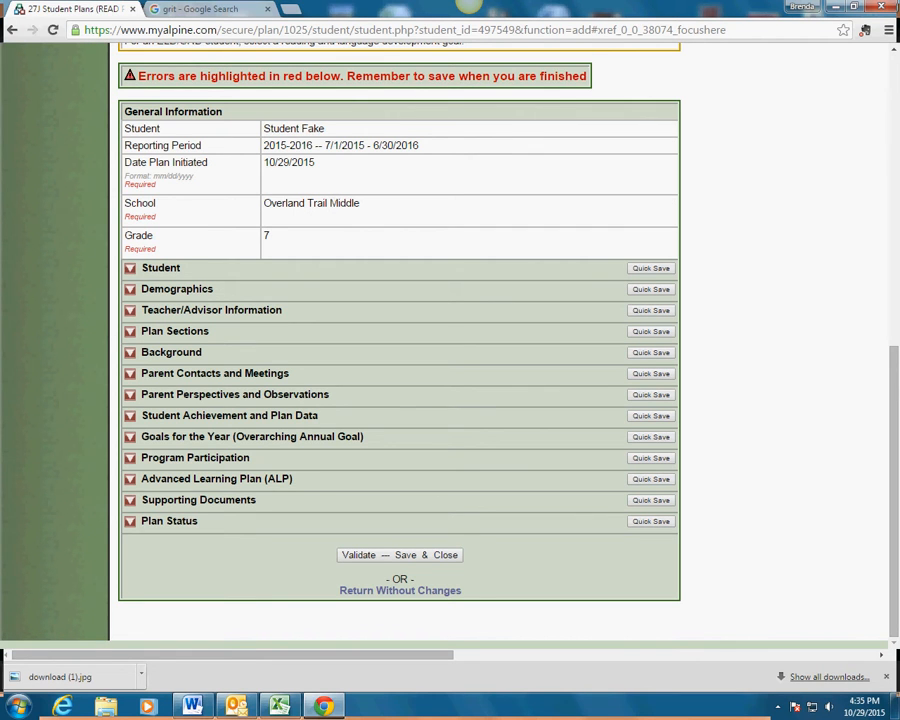
left_click(130, 521)
scroll(400, 350, "down", 3)
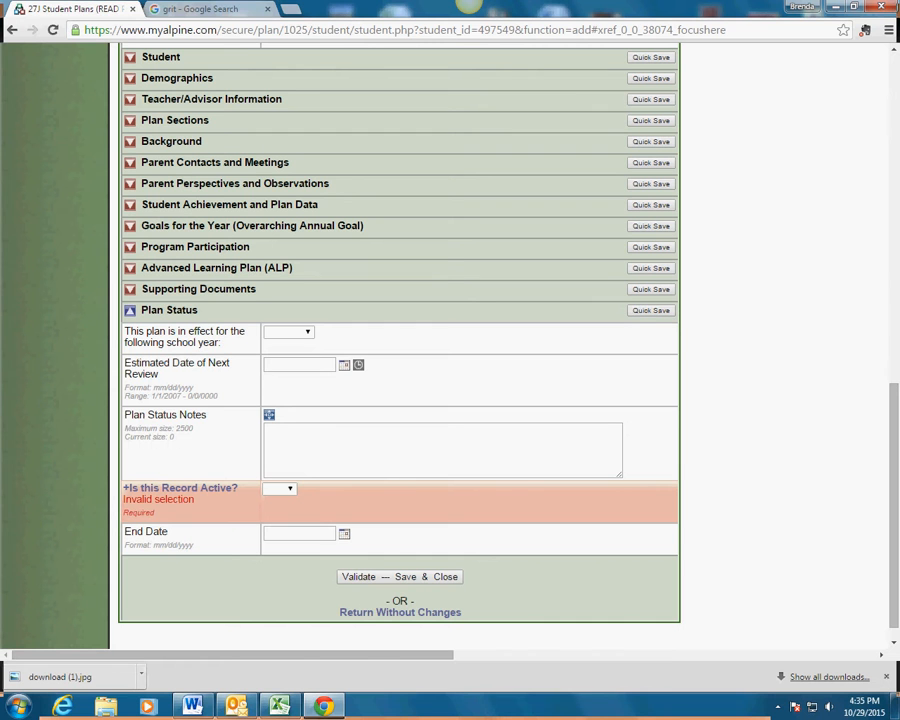
Set 'Is this Record Active?' to Yes.
scroll(400, 350, "down", 1)
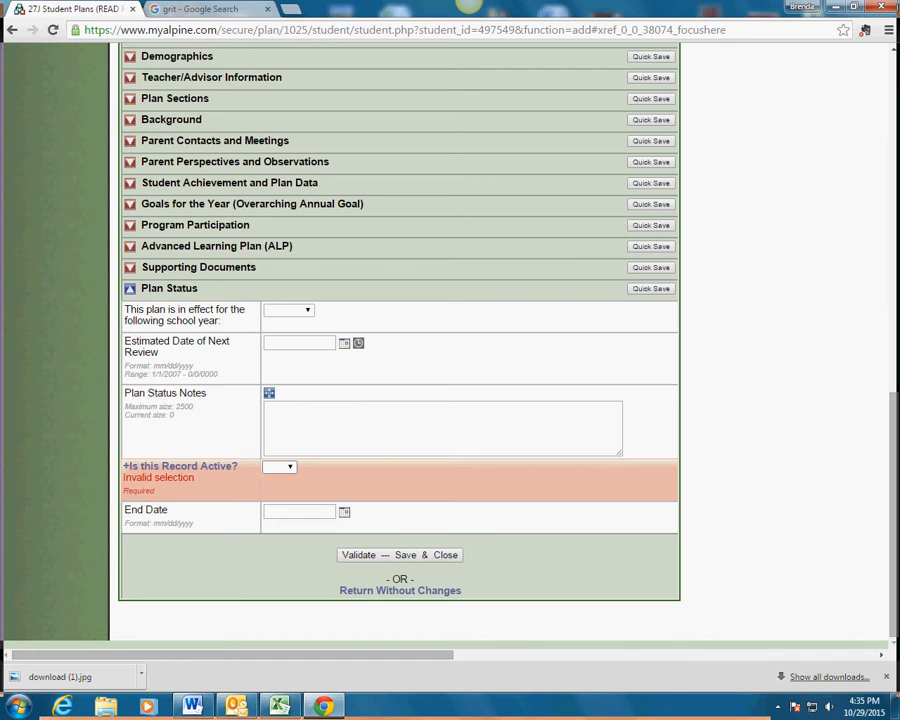
left_click(279, 467)
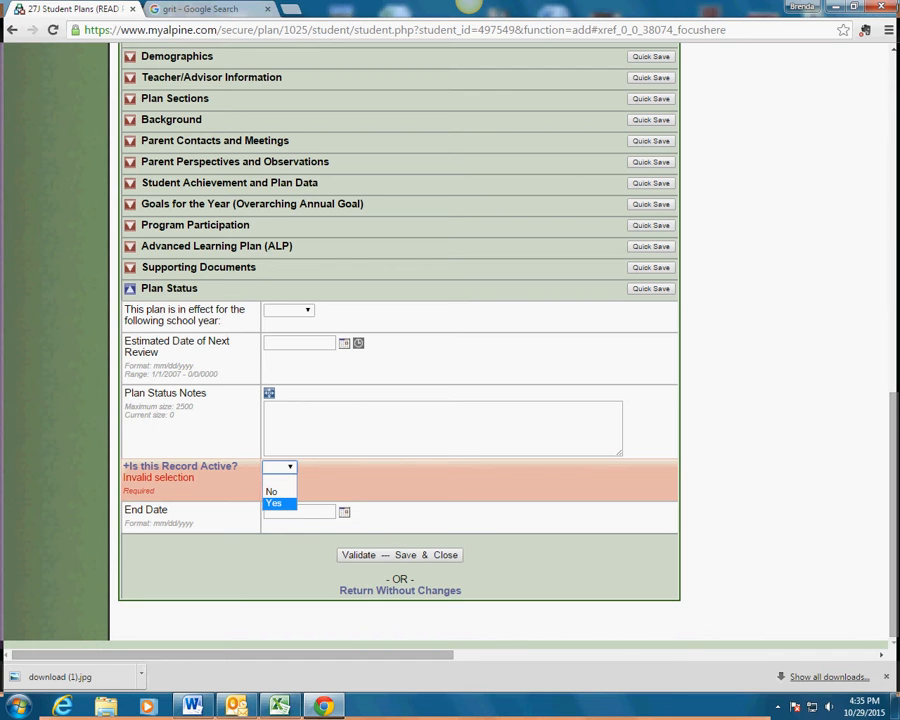
left_click(273, 503)
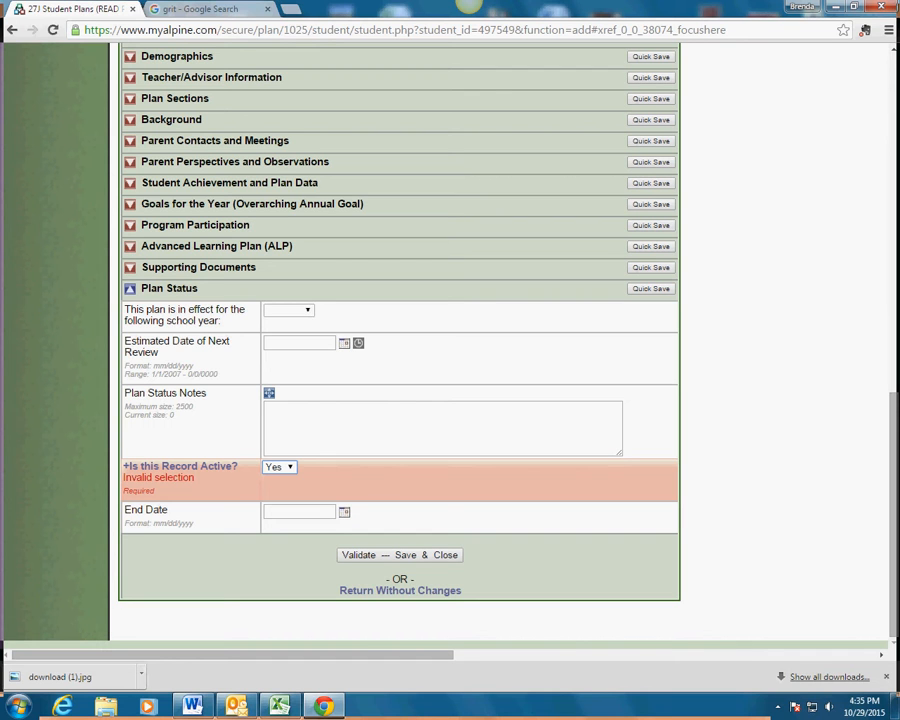
left_click(280, 467)
left_click(274, 490)
left_click(280, 467)
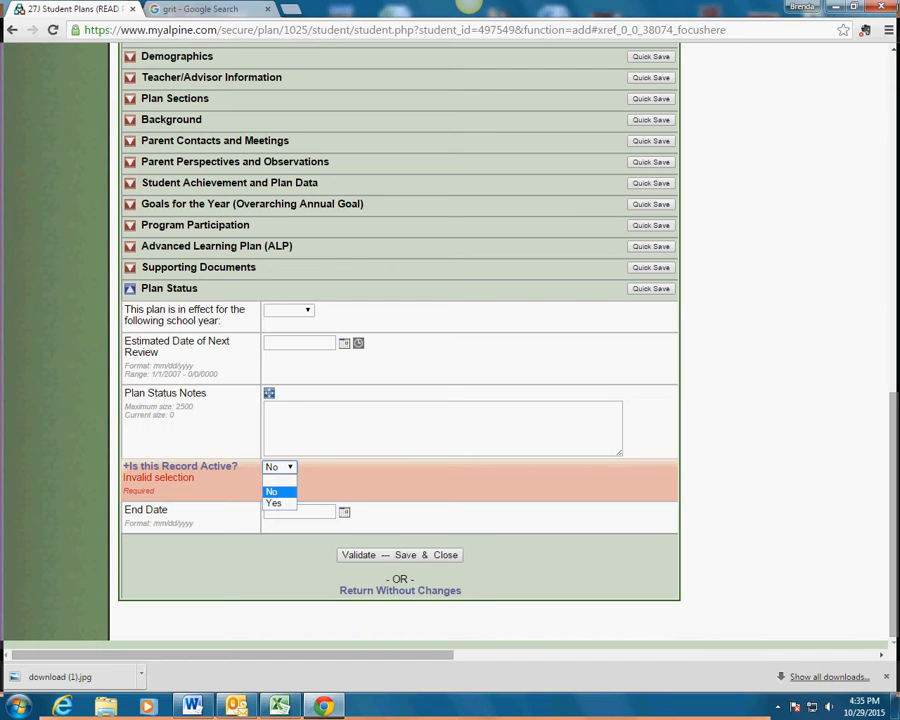
left_click(275, 502)
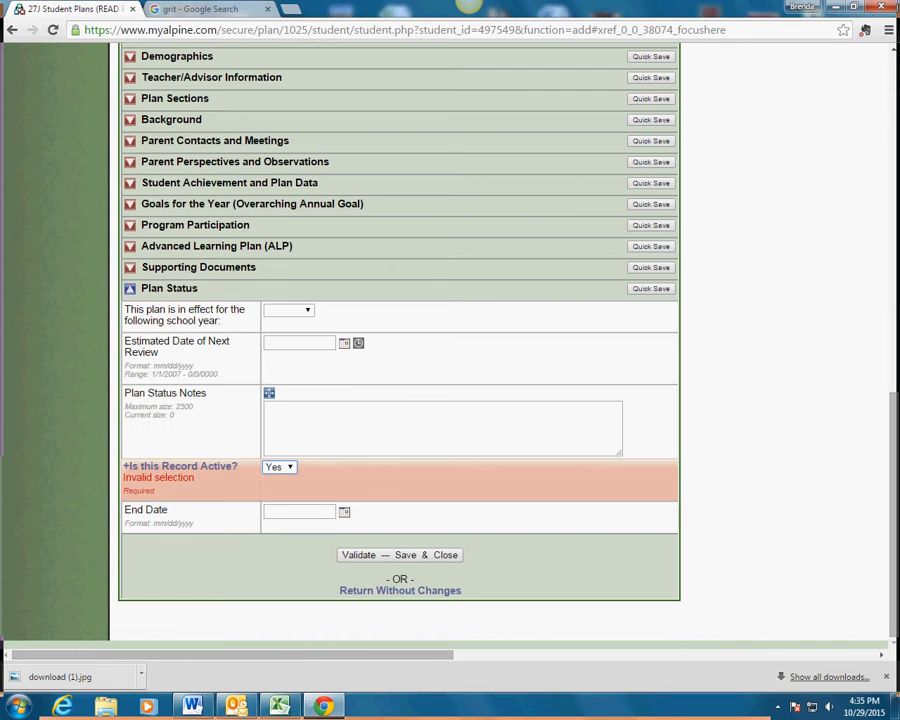
Validate and save the plan record, then shrink the browser window and move it up.
left_click(400, 555)
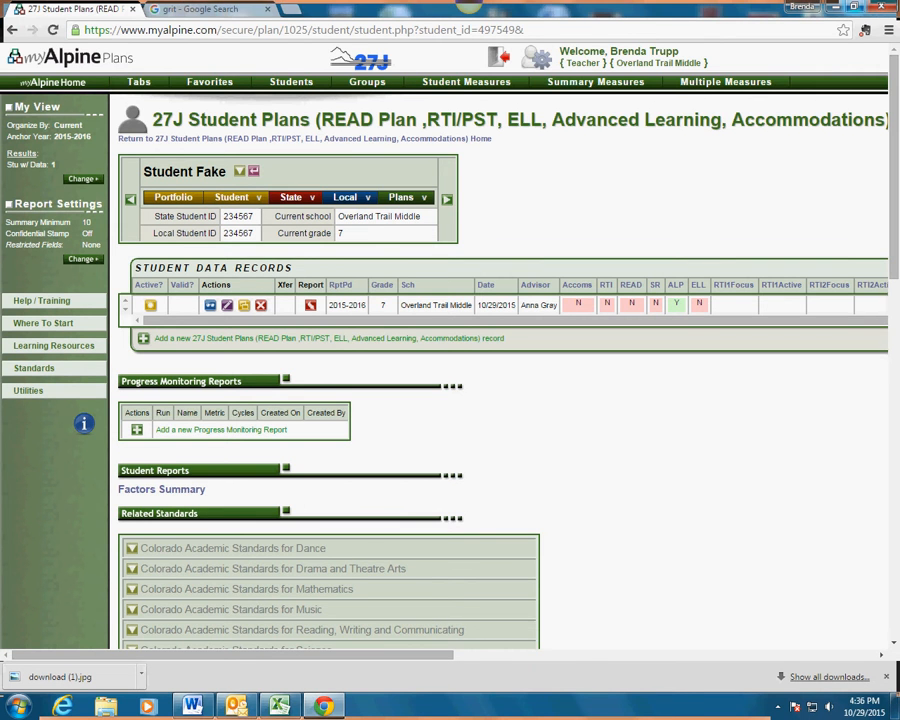
double_click(468, 3)
left_click_drag(250, 179, 251, 44)
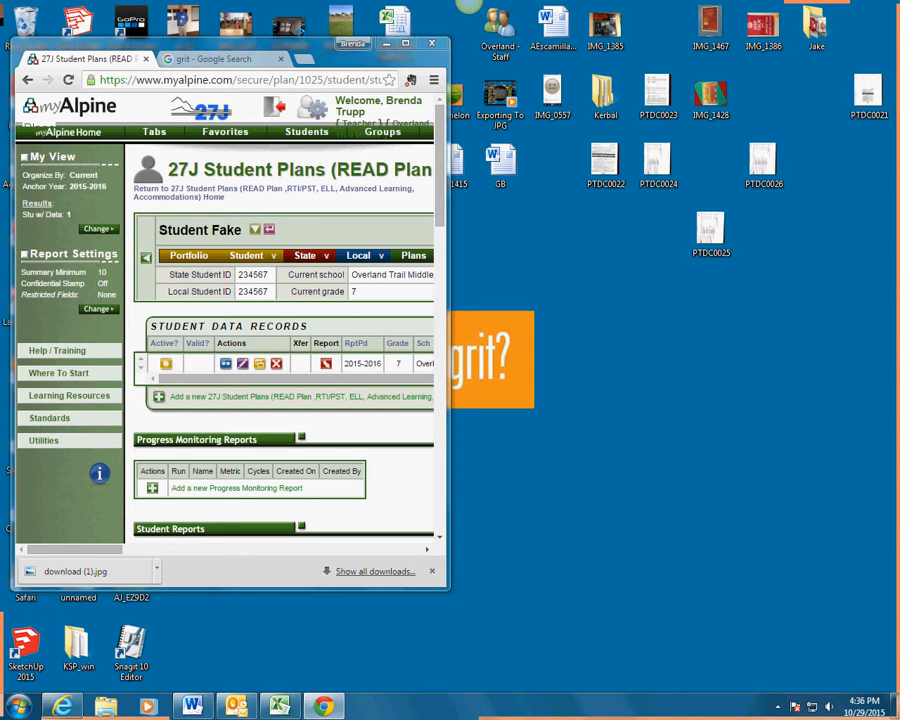
Load myalpine.com in a new Internet Explorer window and restore it to a smaller size.
left_click(62, 706)
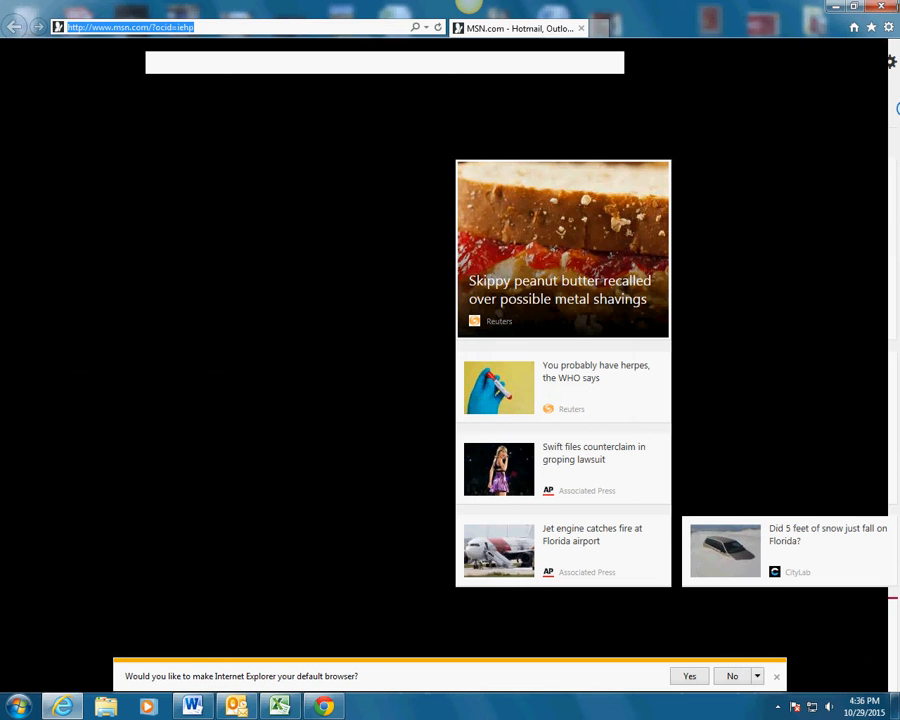
type("myalpine")
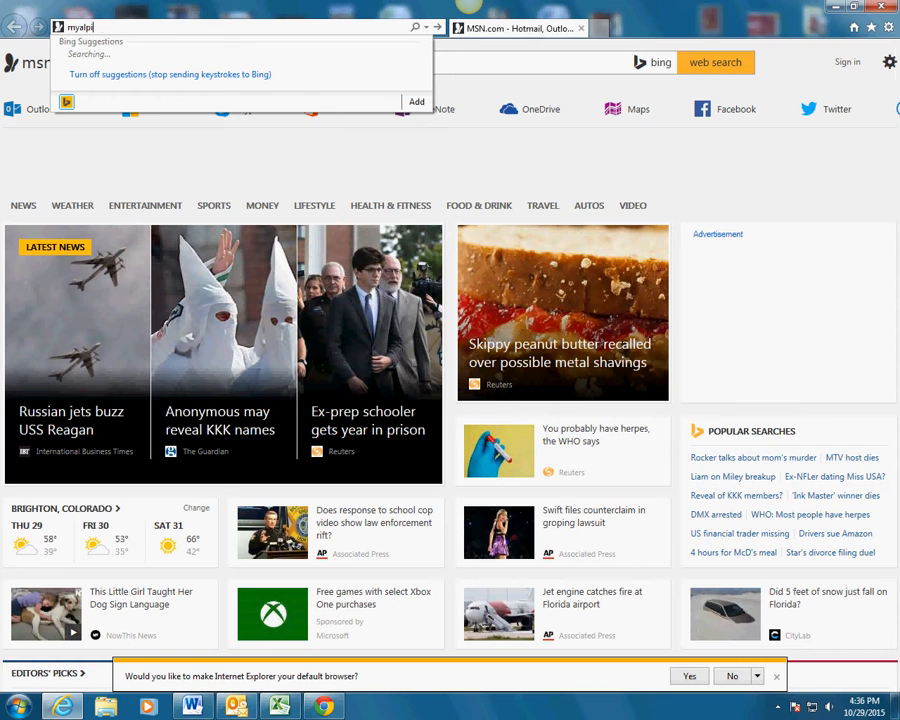
type(".com")
key("Return")
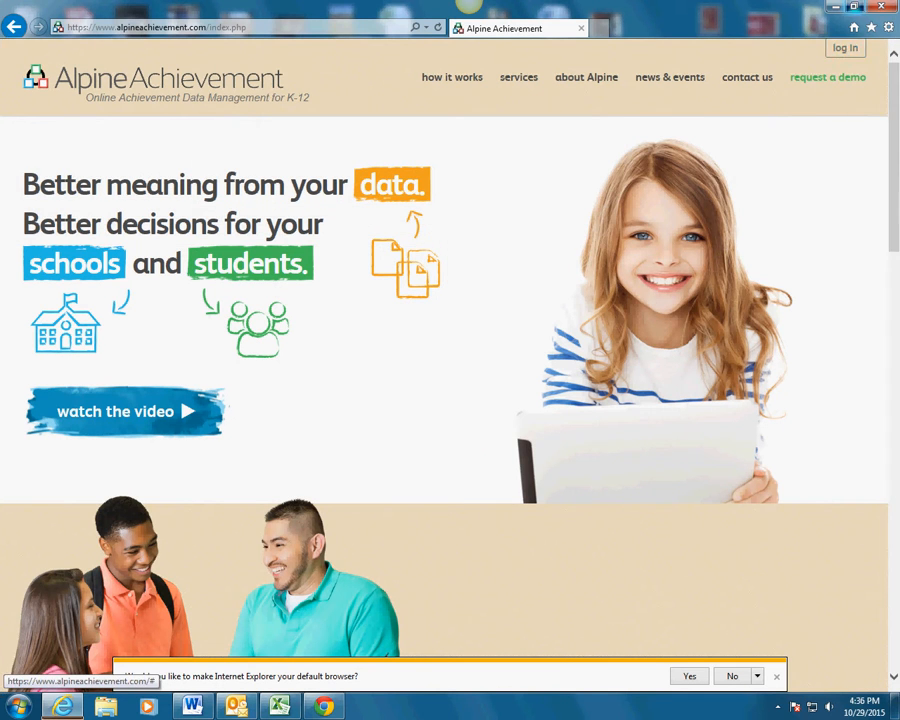
double_click(463, 5)
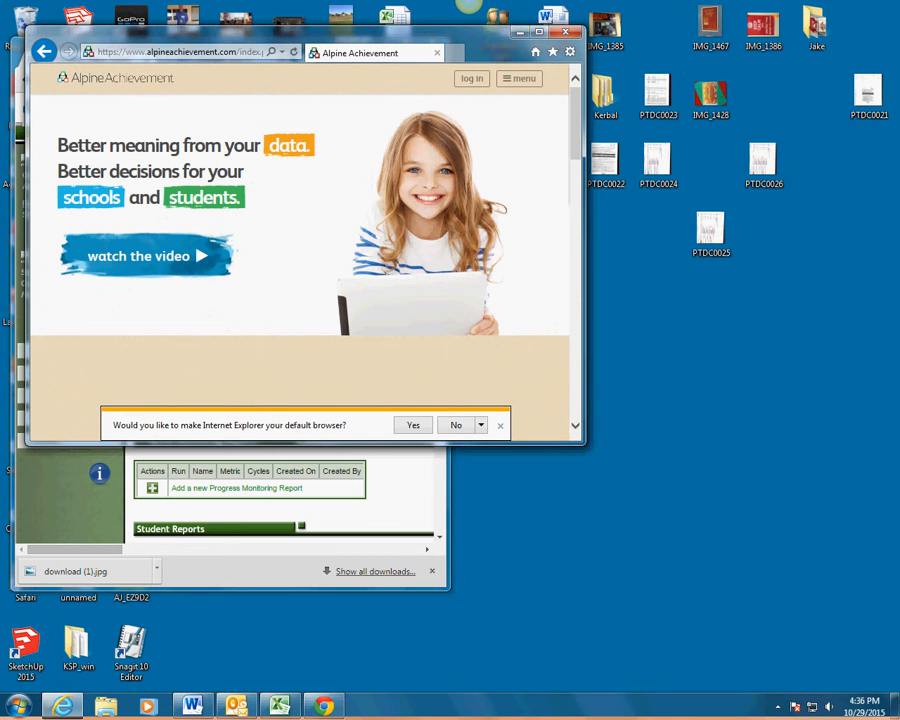
Make Internet Explorer narrower and taller and place it on the right beside myAlpine.
left_click_drag(585, 443, 510, 613)
left_click_drag(420, 34, 803, 41)
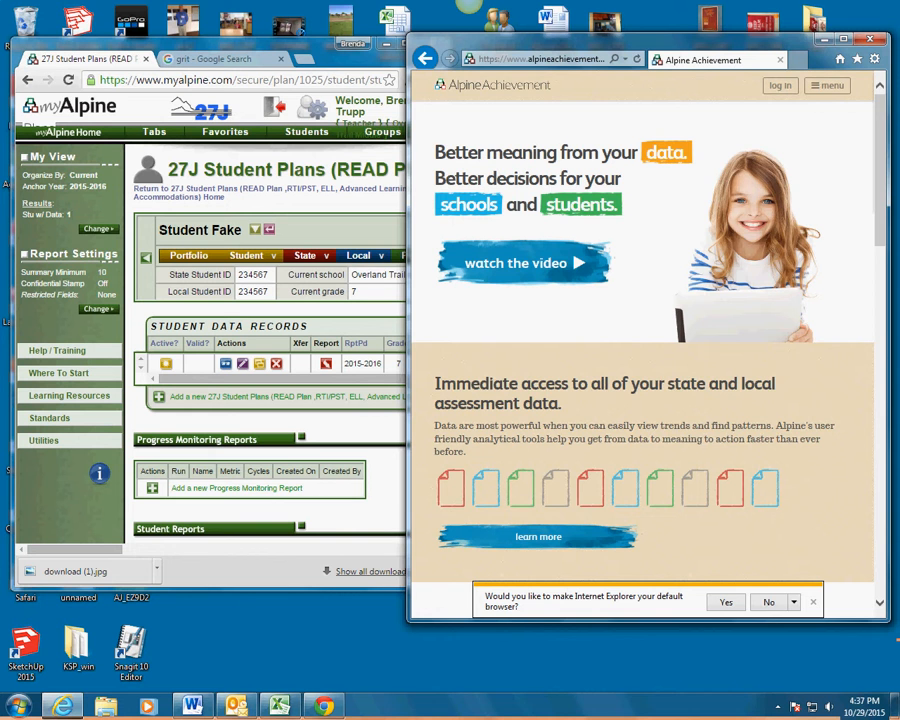
left_click_drag(620, 41, 597, 200)
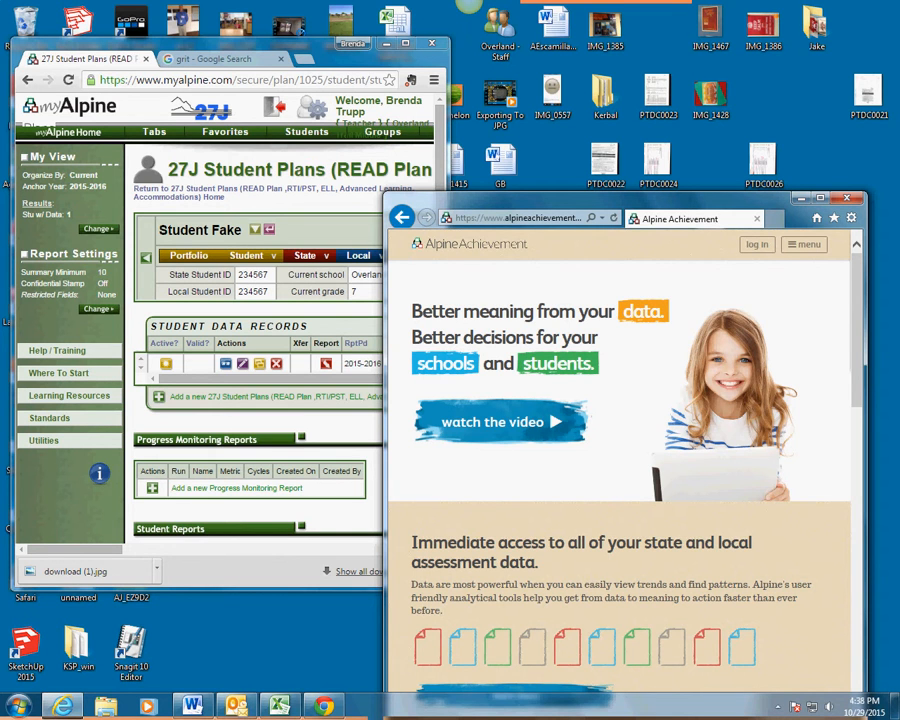
left_click_drag(620, 201, 610, 52)
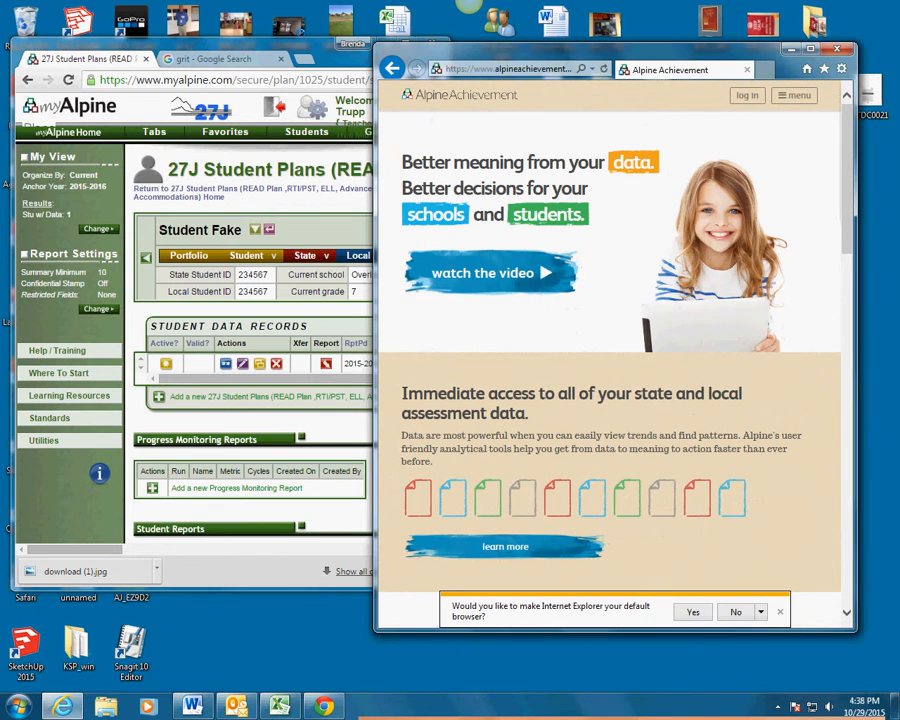